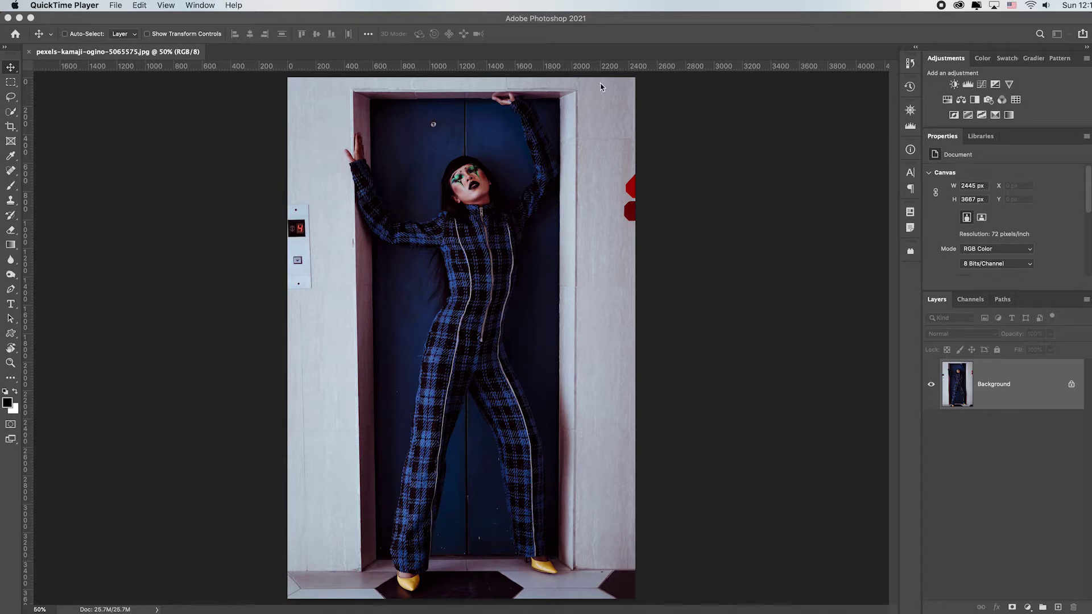
# Bring Photoshop to the front, show the Histogram panel, then collapse it out of the way.
pyautogui.click(339, 22)
pyautogui.click(387, 7)
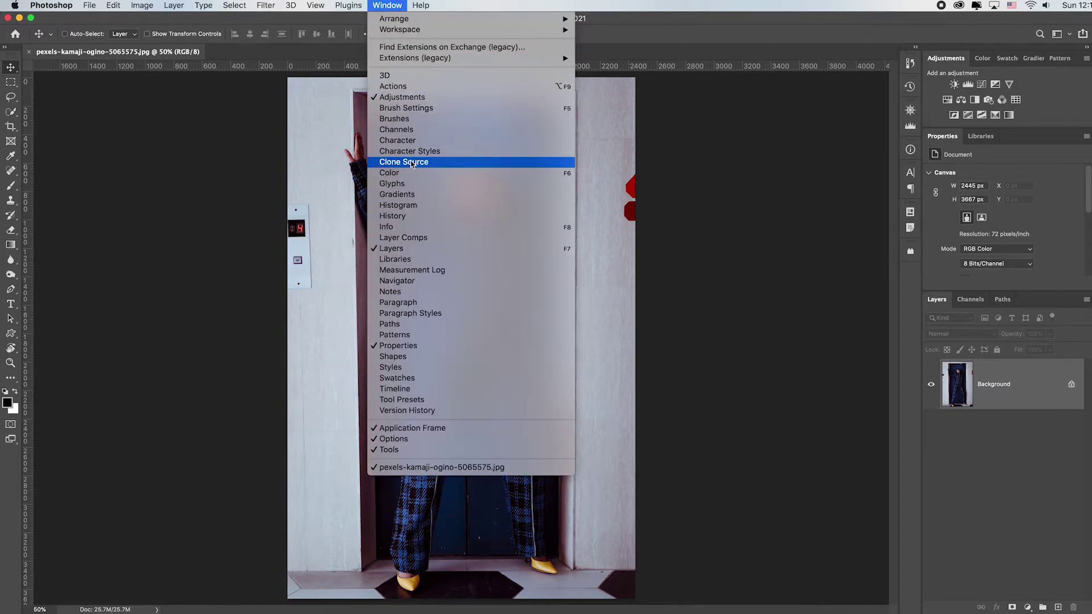
pyautogui.click(416, 208)
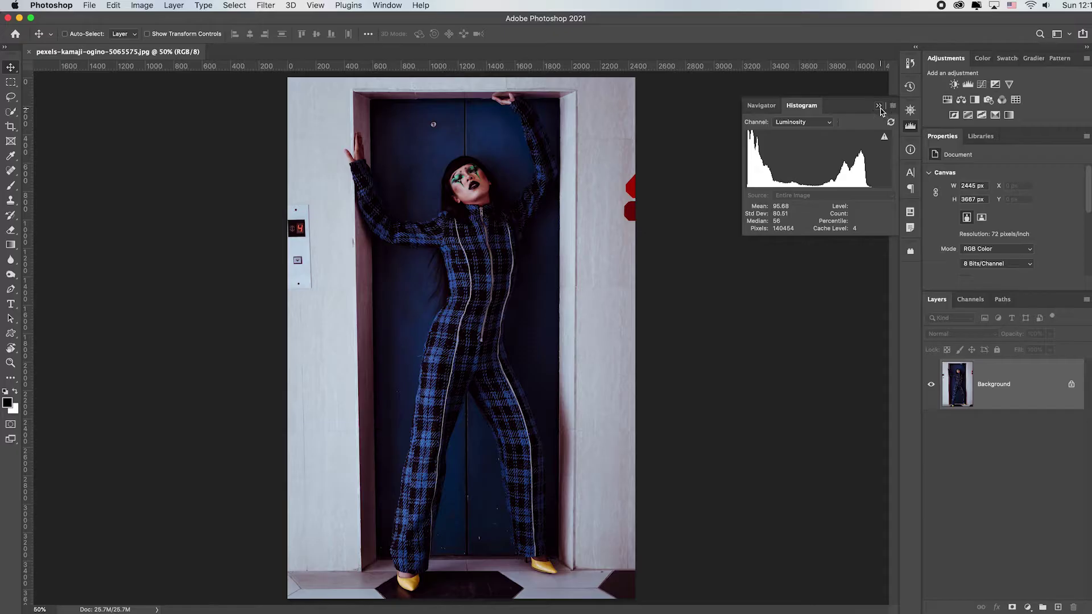
pyautogui.click(999, 102)
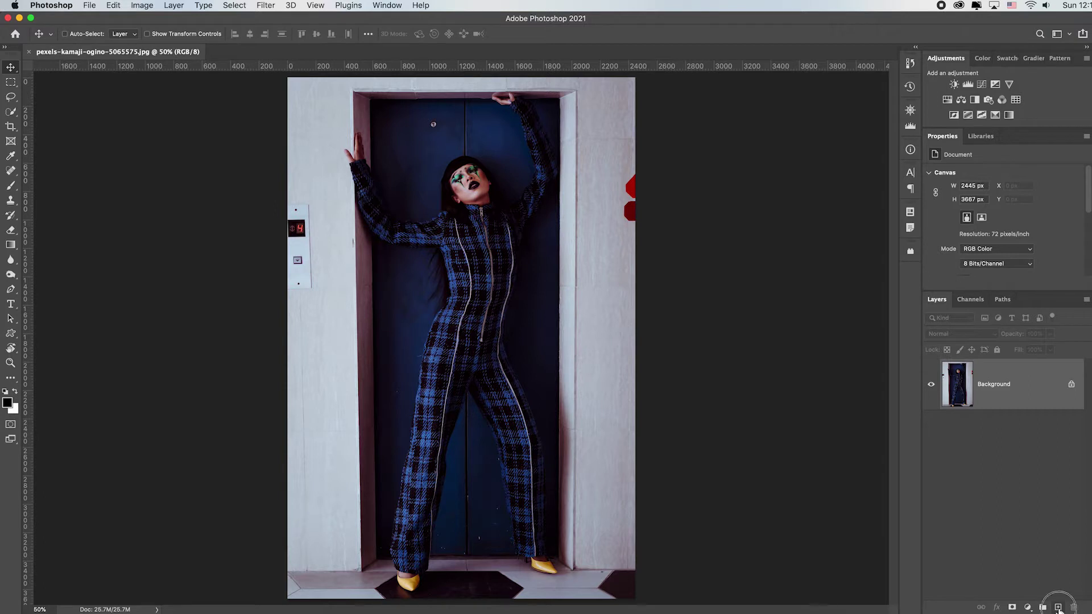
# Add an empty Layer 1 above Background and choose the Spot Healing Brush Tool.
pyautogui.click(1058, 608)
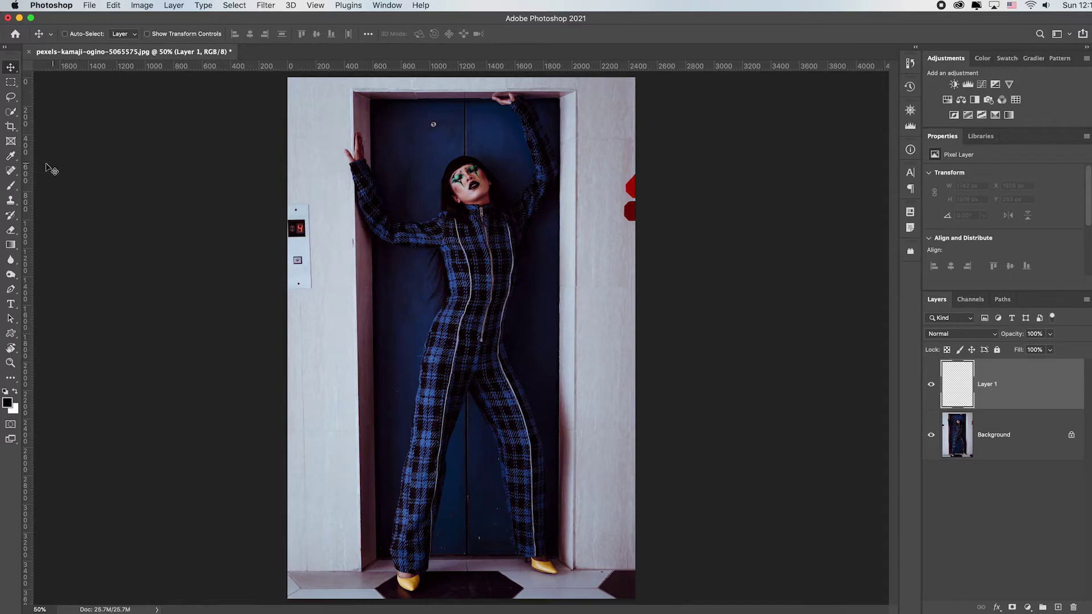
pyautogui.click(15, 176)
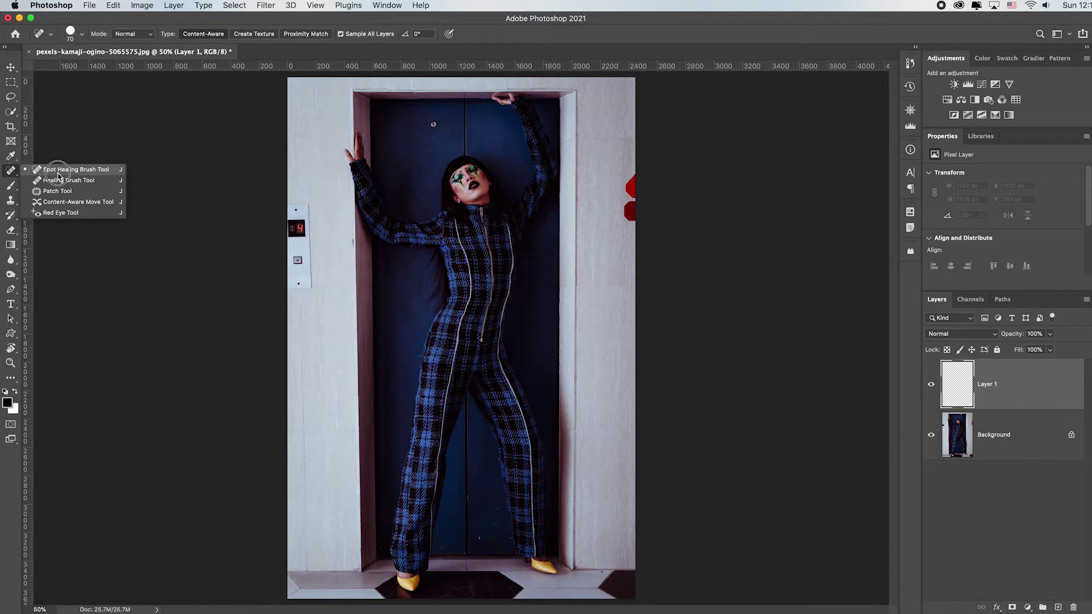
pyautogui.click(113, 169)
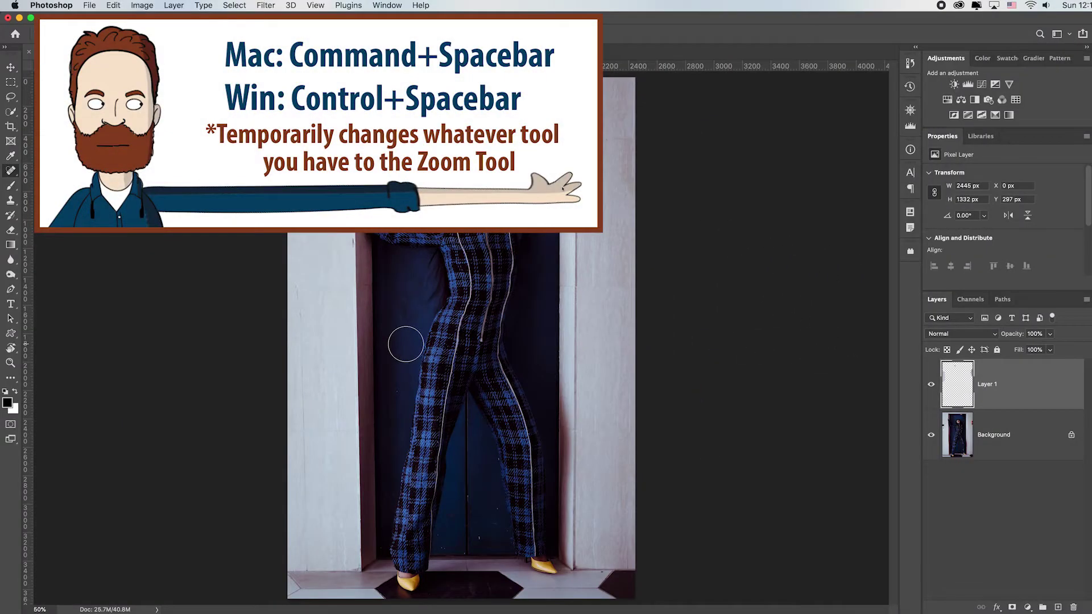
# Zoom in and, with a 10 px brush, heal the stray hair strand and a trouser-seam spot.
pyautogui.press('super+space')
pyautogui.moveTo(397, 361)
pyautogui.mouseDown()
pyautogui.moveTo(456, 399)
pyautogui.moveTo(452, 378)
pyautogui.mouseUp()
pyautogui.press('[')
pyautogui.press('[')
pyautogui.press('[')
pyautogui.press('[')
pyautogui.press('[')
pyautogui.press('[')
pyautogui.press('[')
pyautogui.press('[')
pyautogui.press('[')
pyautogui.press('[')
pyautogui.press('[')
pyautogui.press('[')
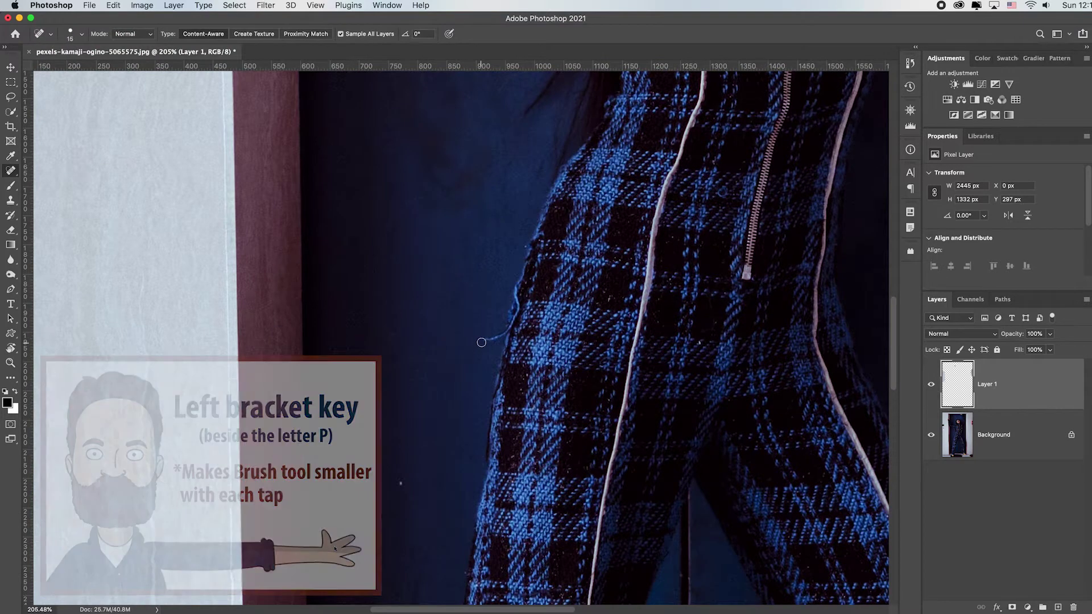
pyautogui.press('[')
pyautogui.moveTo(484, 339)
pyautogui.mouseDown()
pyautogui.moveTo(506, 332)
pyautogui.moveTo(518, 300)
pyautogui.mouseUp()
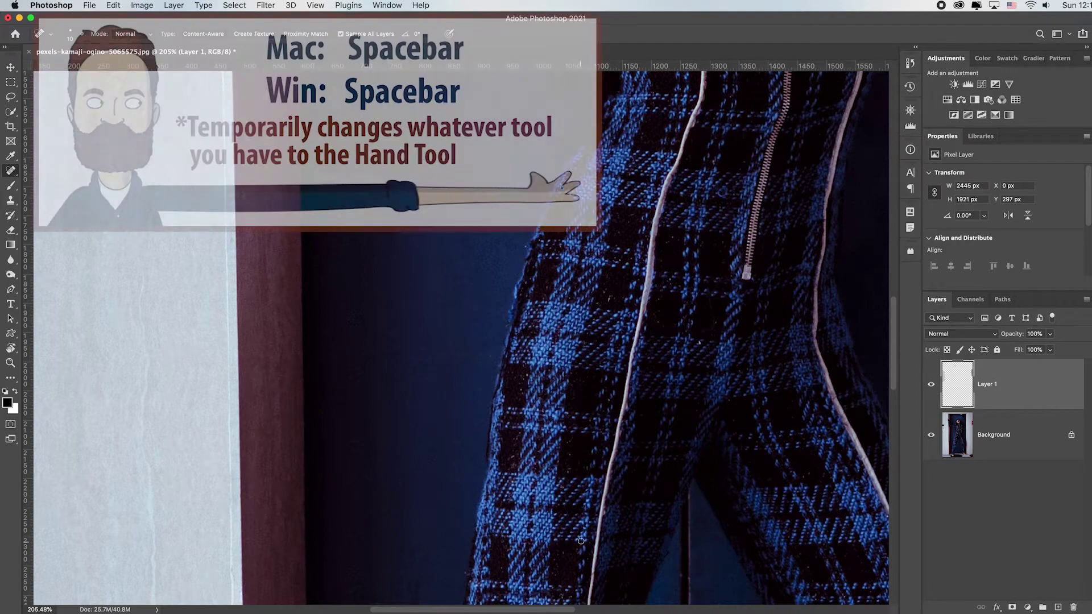
pyautogui.press('space')
pyautogui.moveTo(580, 524); pyautogui.dragTo(396, 239)
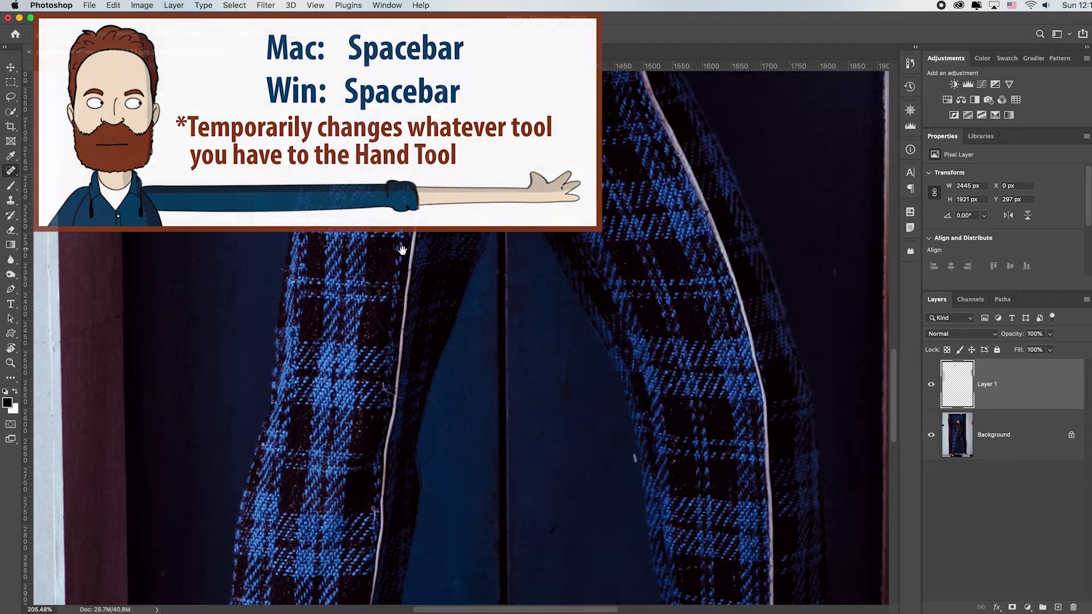
pyautogui.moveTo(393, 384); pyautogui.dragTo(406, 398)
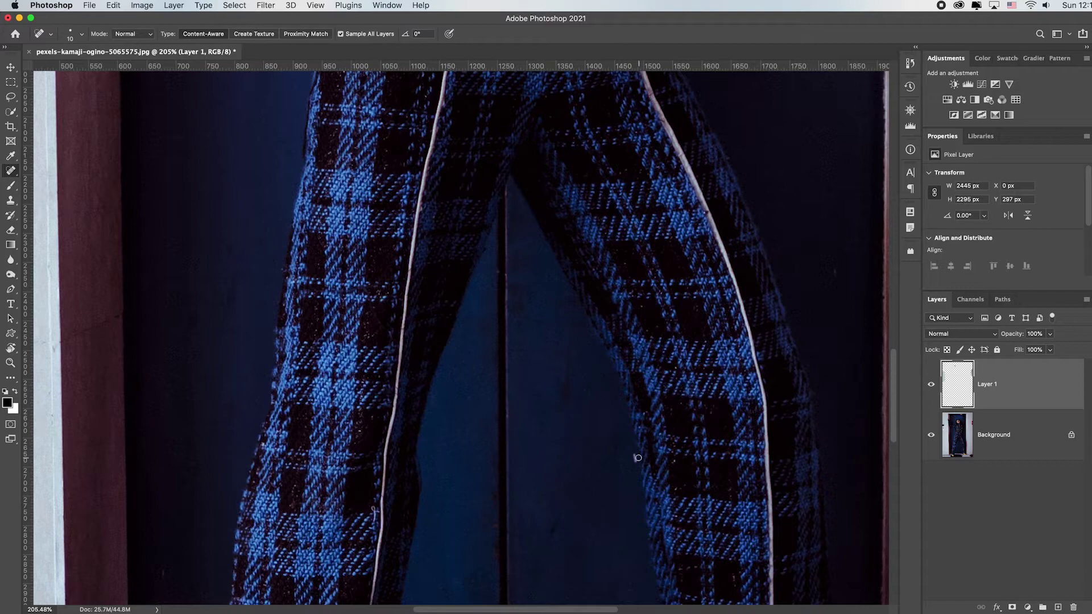
# With a 35 px brush, heal the specks on the dark elevator door and the wall.
pyautogui.scroll(-10, 546, 472)
pyautogui.press(']')
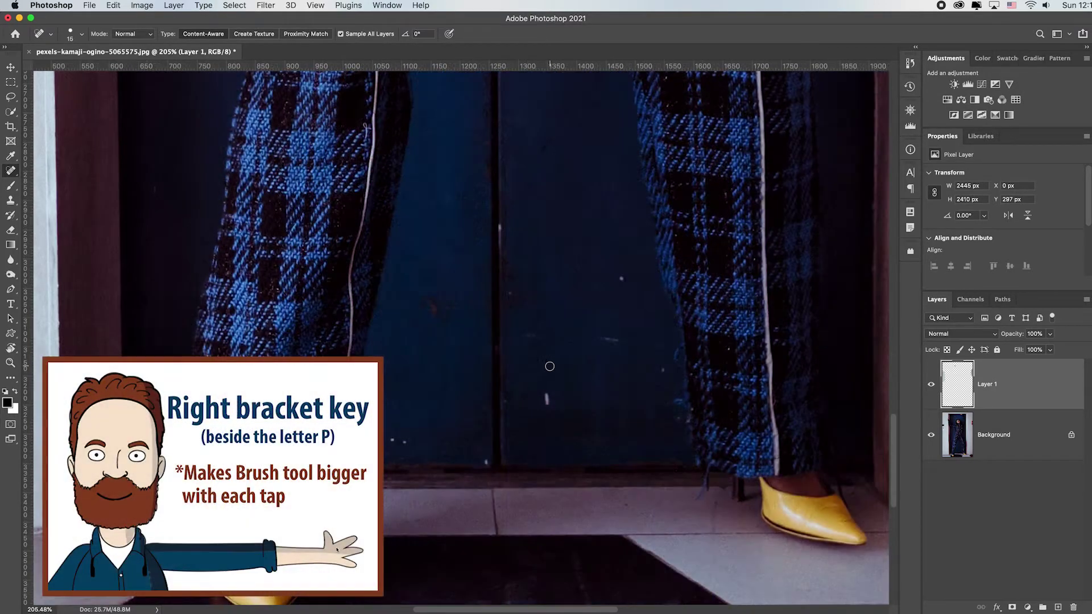
pyautogui.press(']')
pyautogui.press(']')
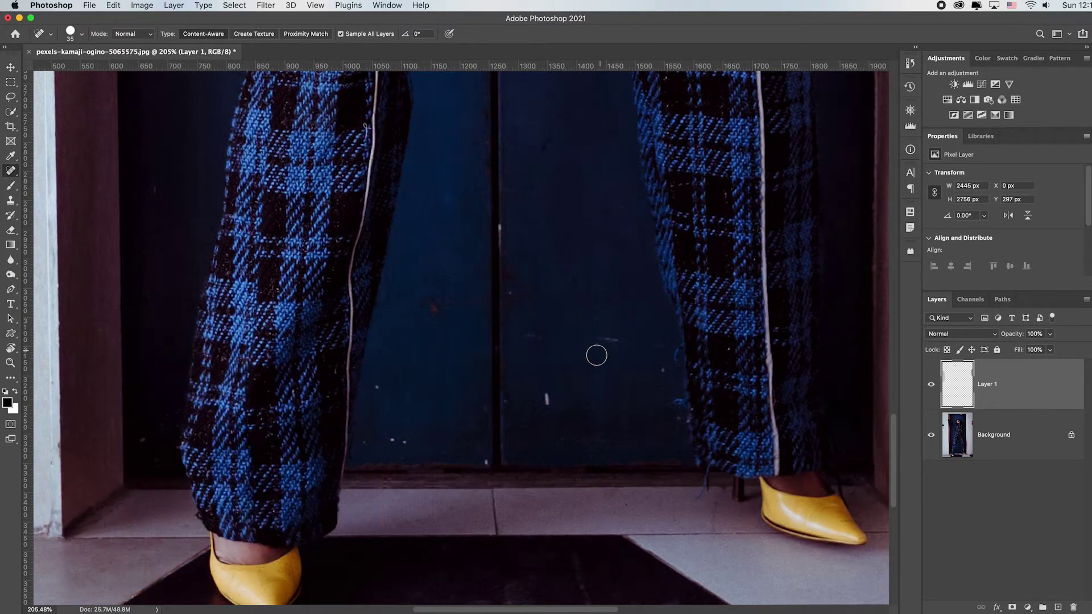
pyautogui.moveTo(595, 356); pyautogui.dragTo(610, 342)
pyautogui.click(547, 398)
pyautogui.click(664, 370)
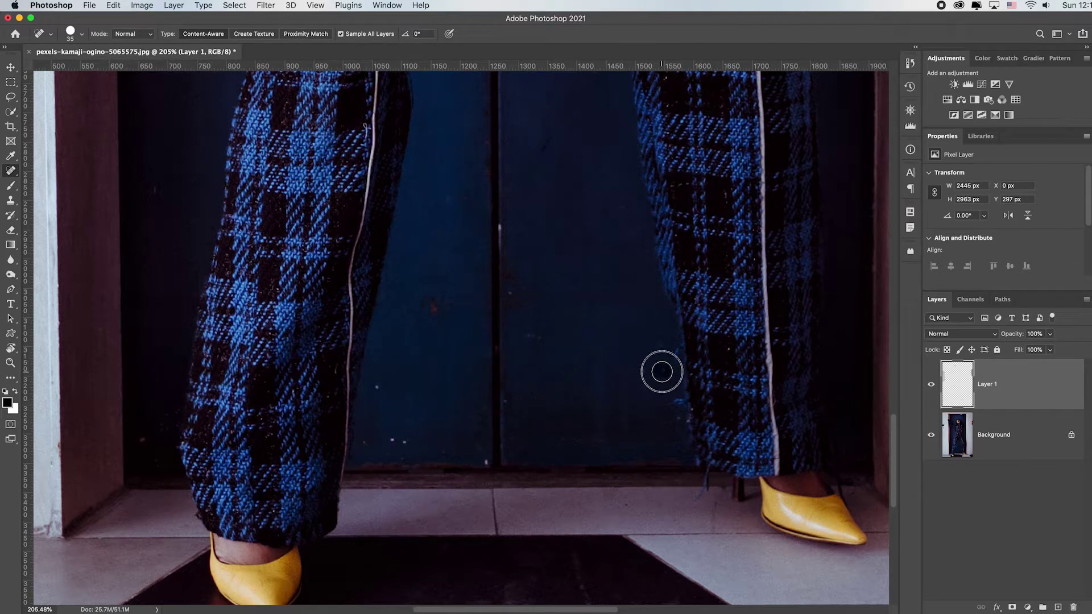
pyautogui.click(392, 441)
pyautogui.click(374, 382)
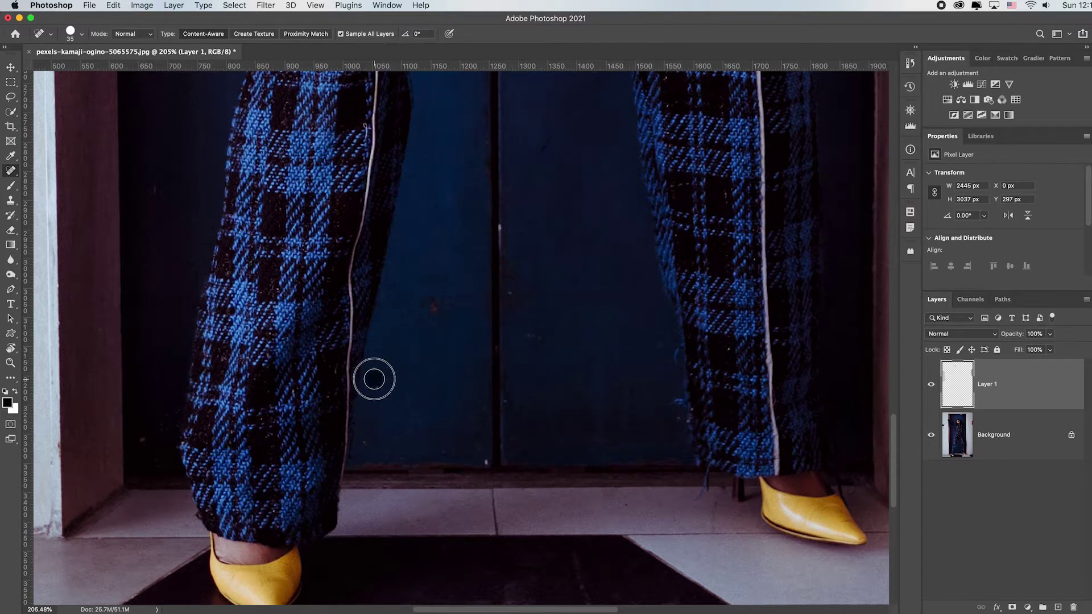
pyautogui.click(364, 440)
pyautogui.click(485, 462)
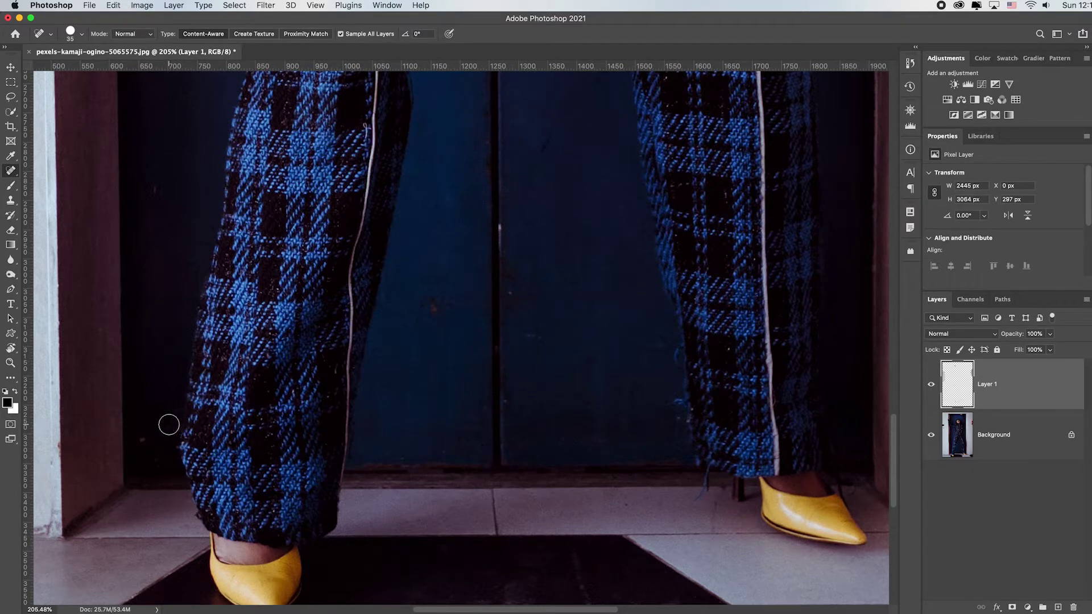
pyautogui.click(153, 187)
# With a 25 px brush, heal the blue and dark fibres on the right trouser leg, then pan up to the face.
pyautogui.press('[')
pyautogui.moveTo(667, 364)
pyautogui.mouseDown()
pyautogui.moveTo(679, 349)
pyautogui.moveTo(679, 378)
pyautogui.mouseUp()
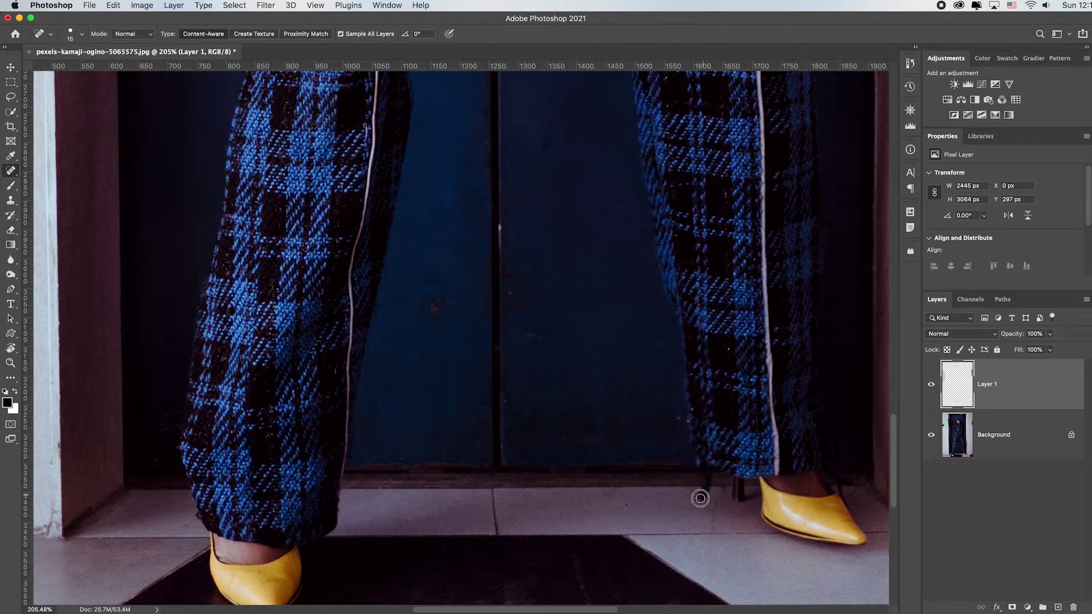
pyautogui.moveTo(700, 505); pyautogui.dragTo(707, 475)
pyautogui.moveTo(607, 305); pyautogui.dragTo(427, 547)
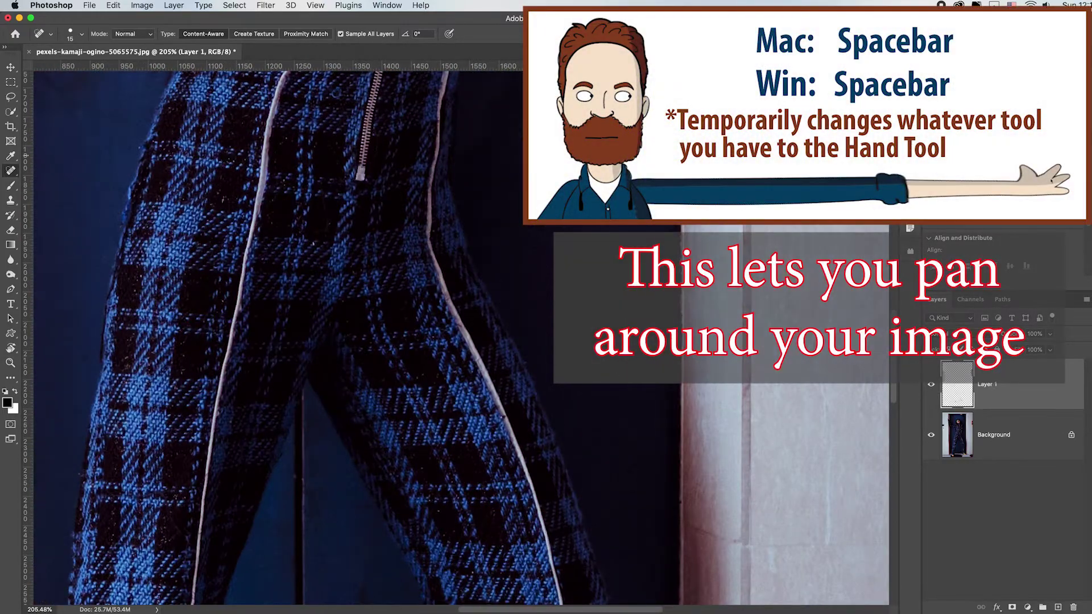
pyautogui.moveTo(538, 267); pyautogui.dragTo(541, 368)
pyautogui.moveTo(502, 170); pyautogui.dragTo(512, 353)
pyautogui.moveTo(404, 143)
pyautogui.mouseDown()
pyautogui.moveTo(405, 261)
pyautogui.moveTo(590, 394)
pyautogui.mouseUp()
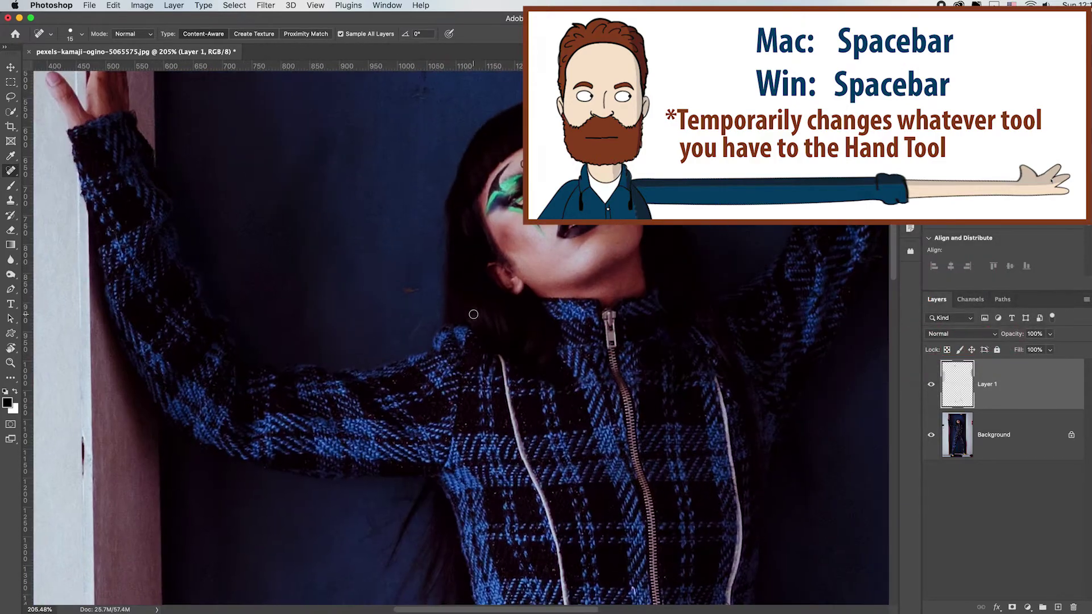
pyautogui.moveTo(455, 214)
pyautogui.mouseDown()
pyautogui.moveTo(410, 489)
pyautogui.moveTo(471, 297)
pyautogui.mouseUp()
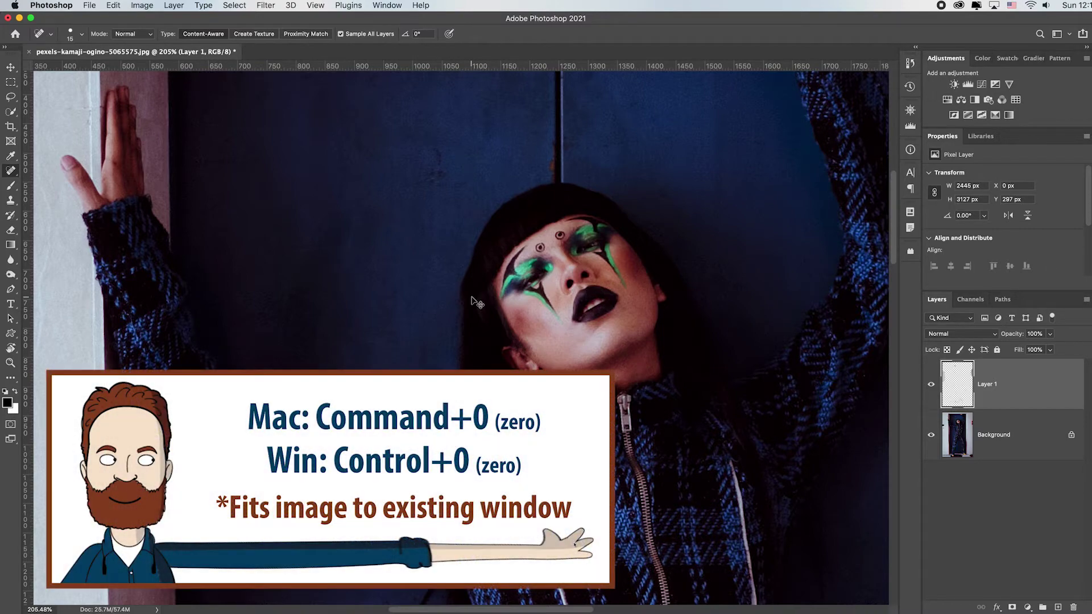
# Fit the whole image on screen and toggle Layer 1 repeatedly to compare, ending with it visible.
pyautogui.press('super+0')
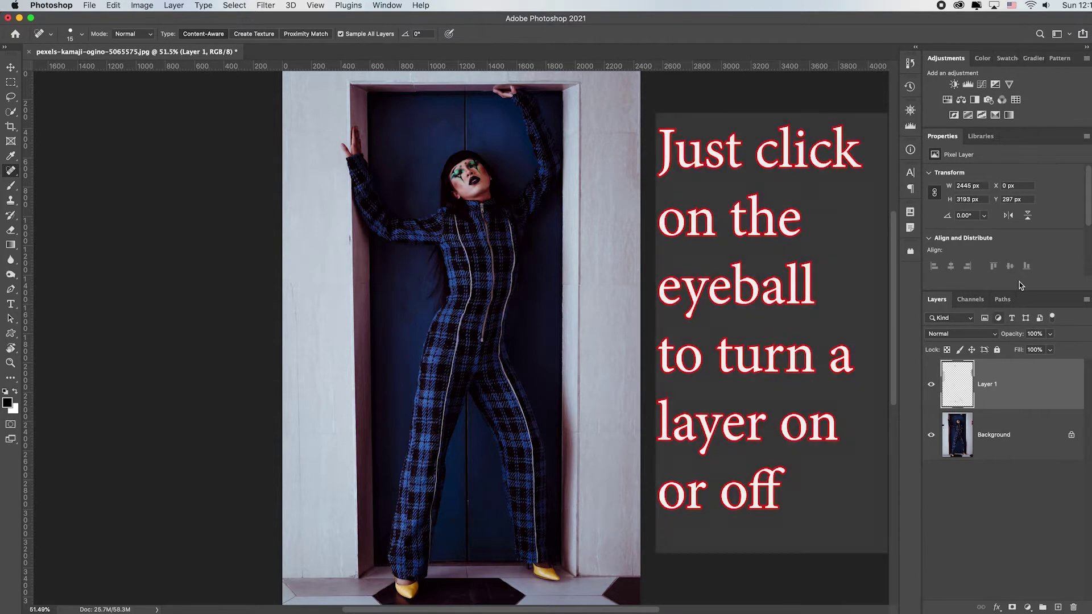
pyautogui.click(932, 387)
pyautogui.click(932, 387)
pyautogui.click(932, 387)
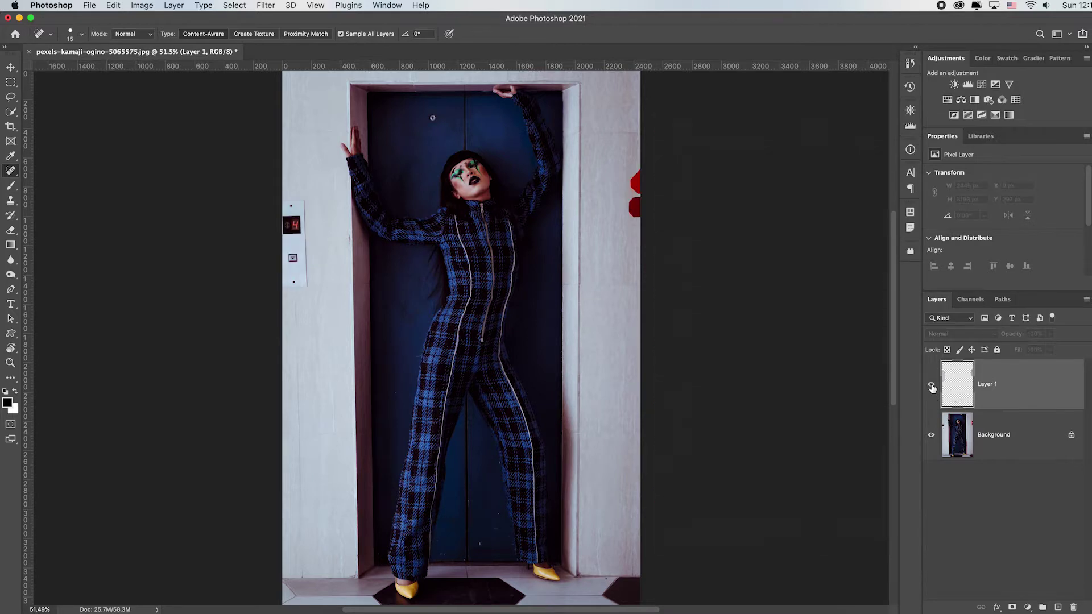
pyautogui.click(932, 388)
pyautogui.click(932, 387)
pyautogui.click(932, 387)
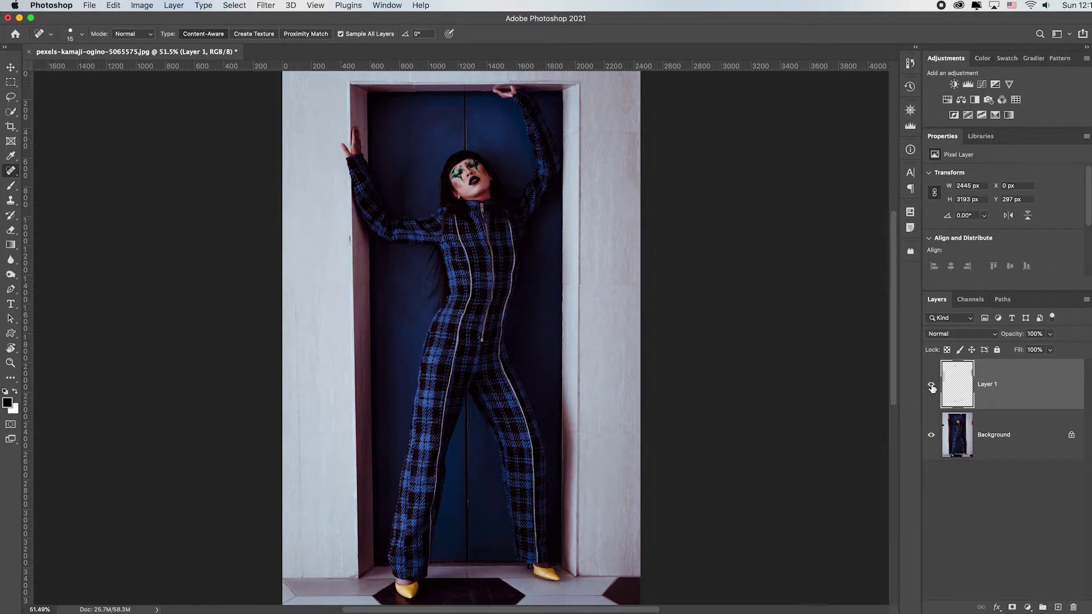
pyautogui.click(932, 389)
pyautogui.click(932, 388)
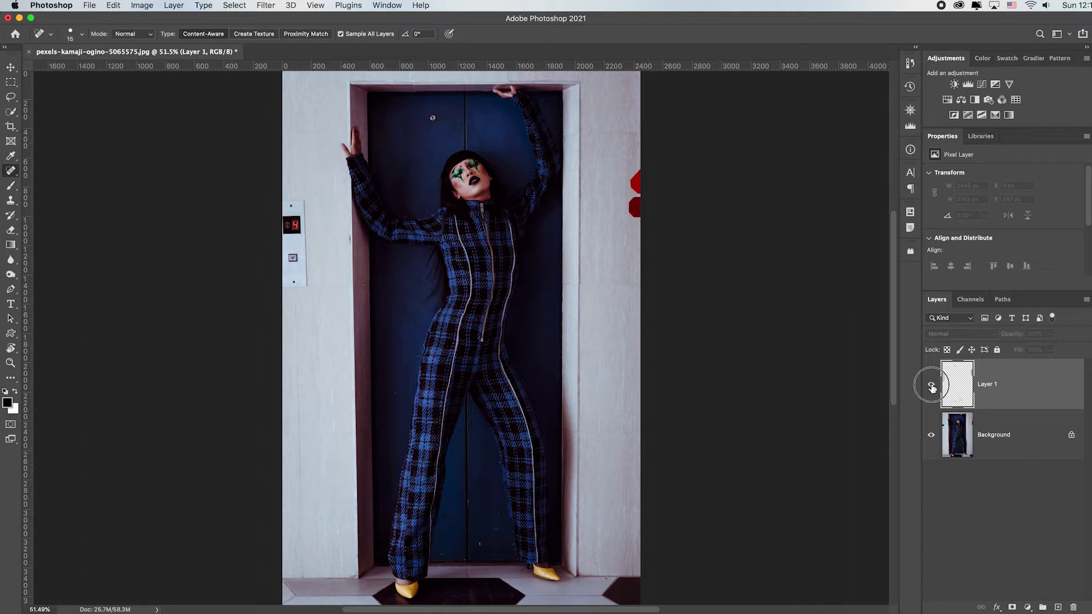
pyautogui.click(933, 389)
pyautogui.click(933, 389)
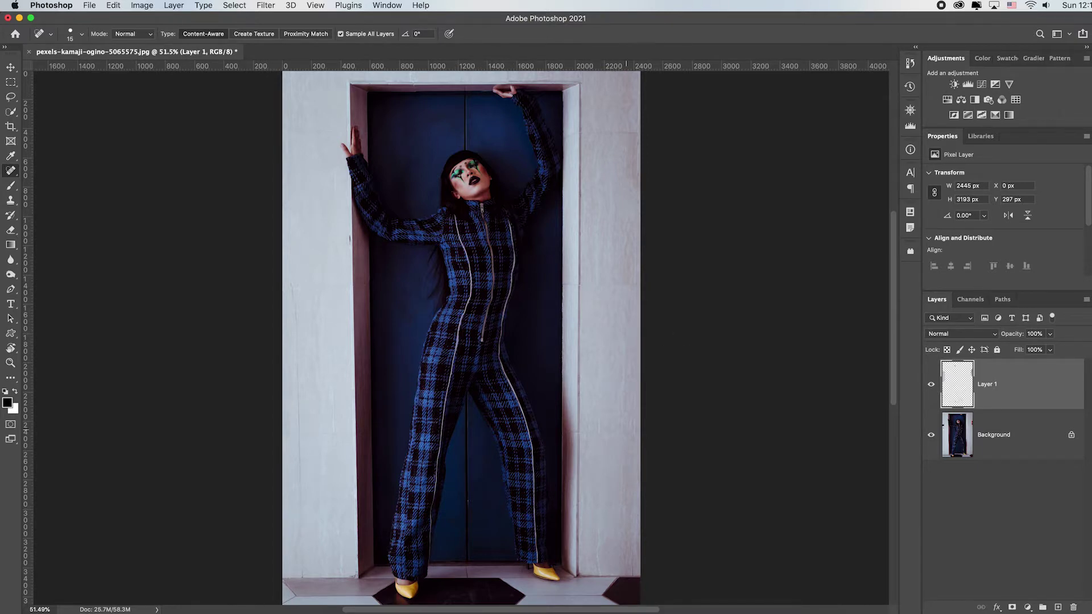
pyautogui.click(931, 385)
pyautogui.click(931, 385)
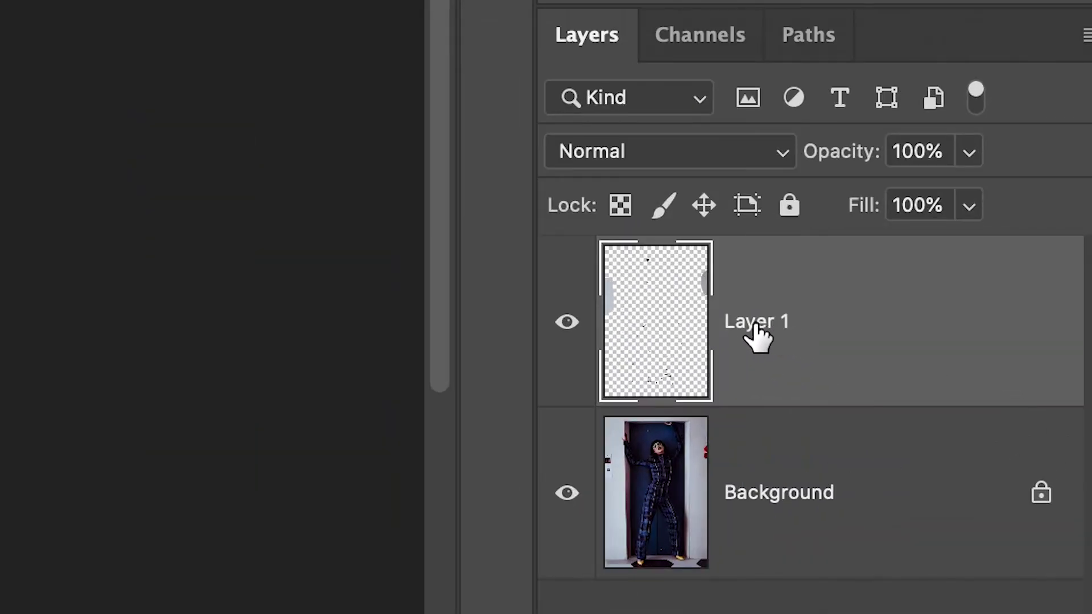
# Change the healing layer's name from Layer 1 to 'Retouch'.
pyautogui.doubleClick(987, 385)
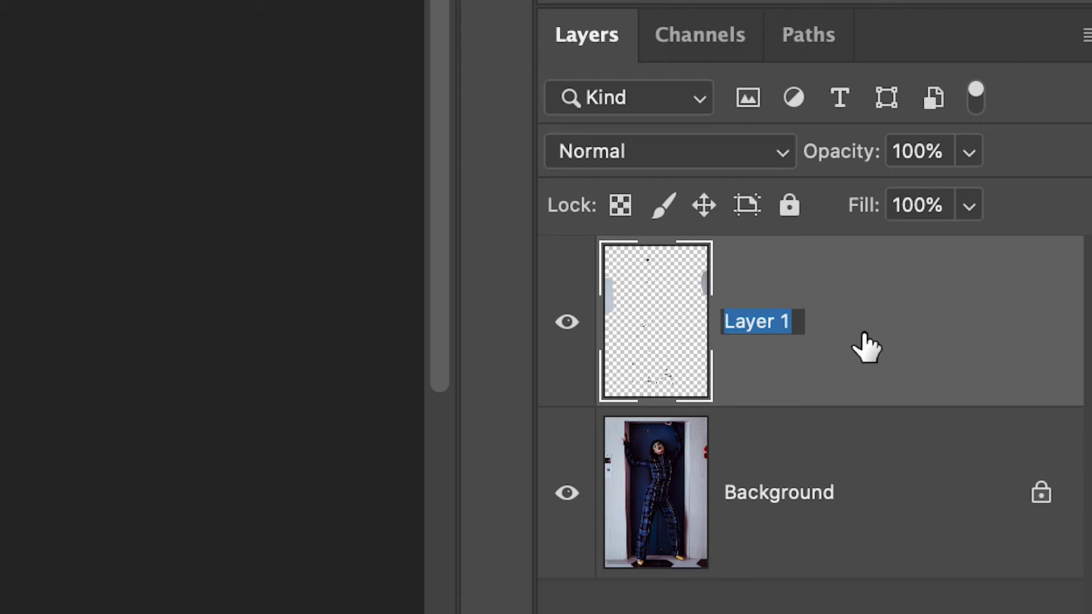
pyautogui.write('Retouch')
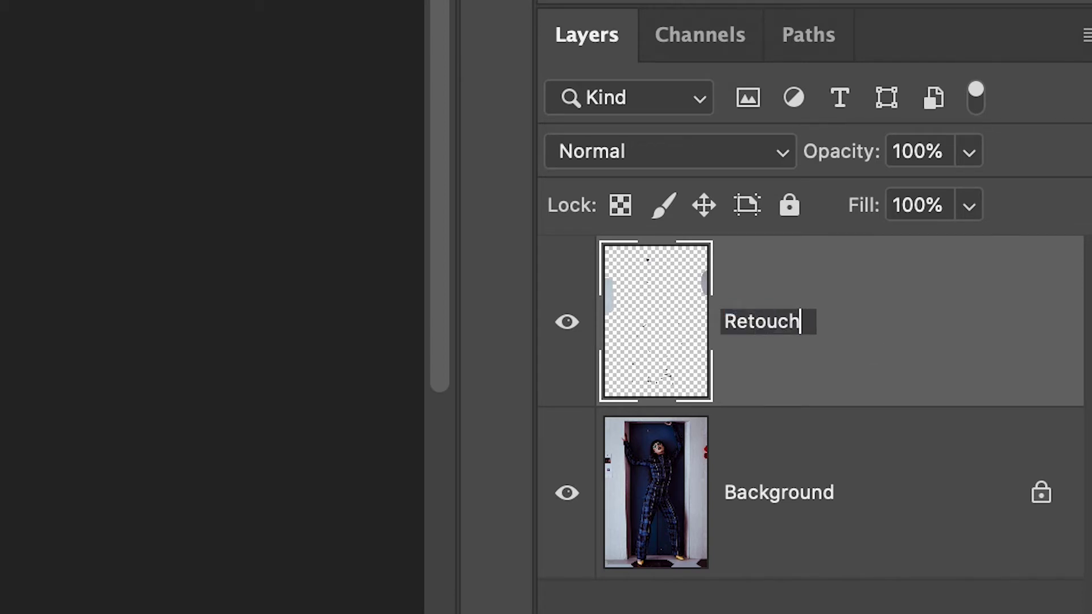
pyautogui.press('Return')
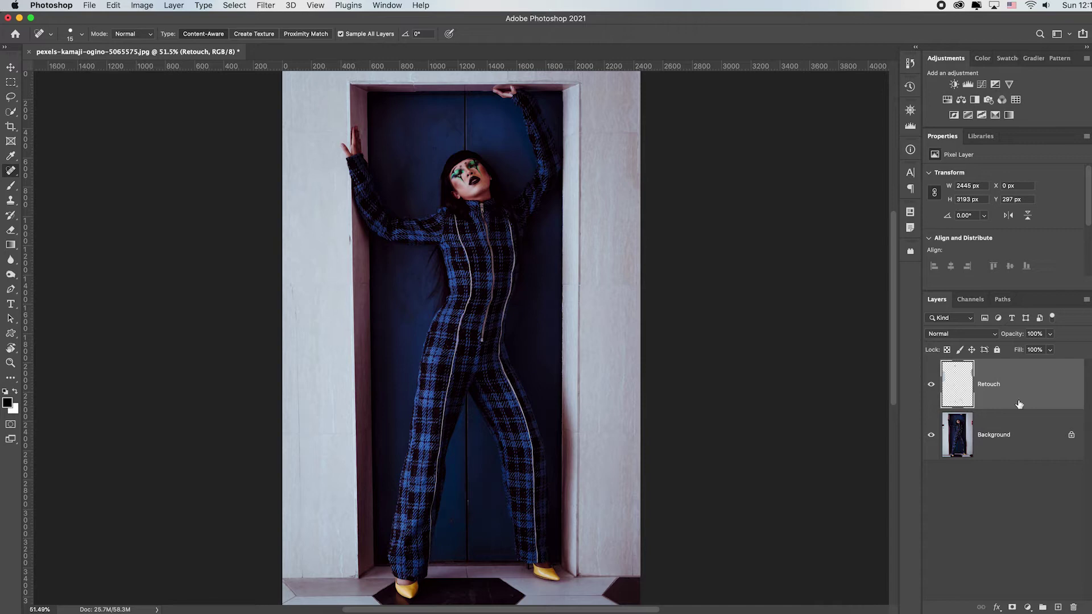
# Add a Brightness/Contrast adjustment layer above Retouch and raise Brightness to about 50.
pyautogui.click(954, 85)
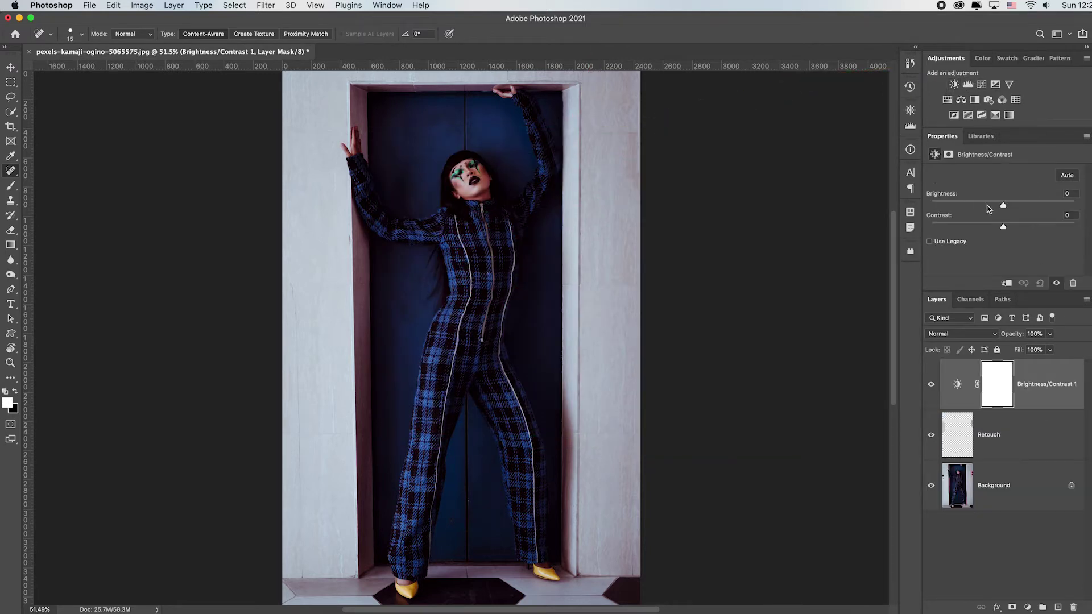
pyautogui.moveTo(1005, 208); pyautogui.dragTo(1023, 209)
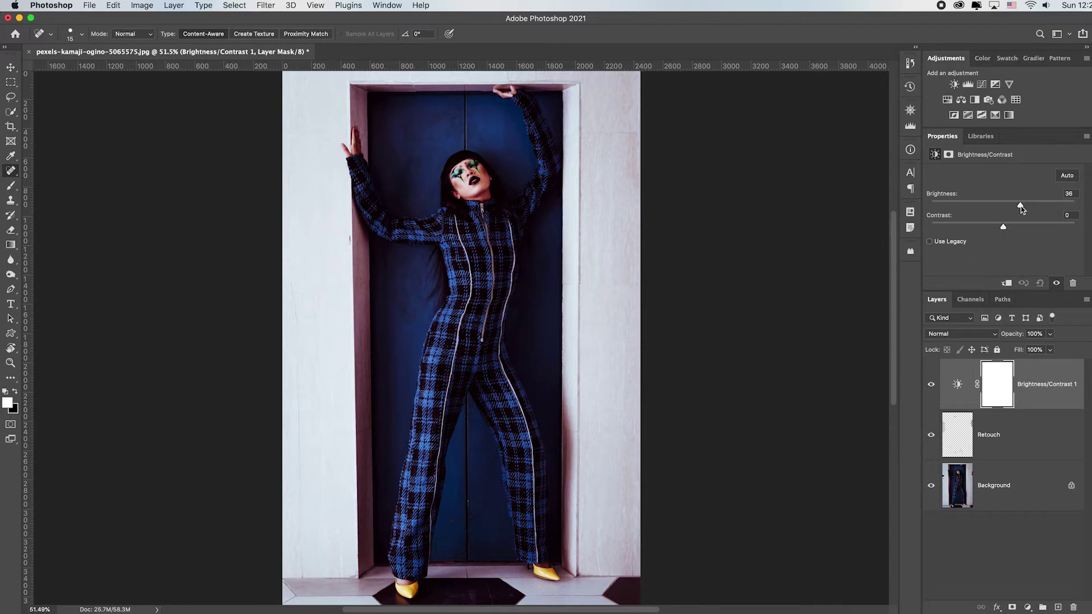
pyautogui.moveTo(1023, 209)
pyautogui.mouseDown()
pyautogui.moveTo(1035, 209)
pyautogui.moveTo(997, 225)
pyautogui.mouseUp()
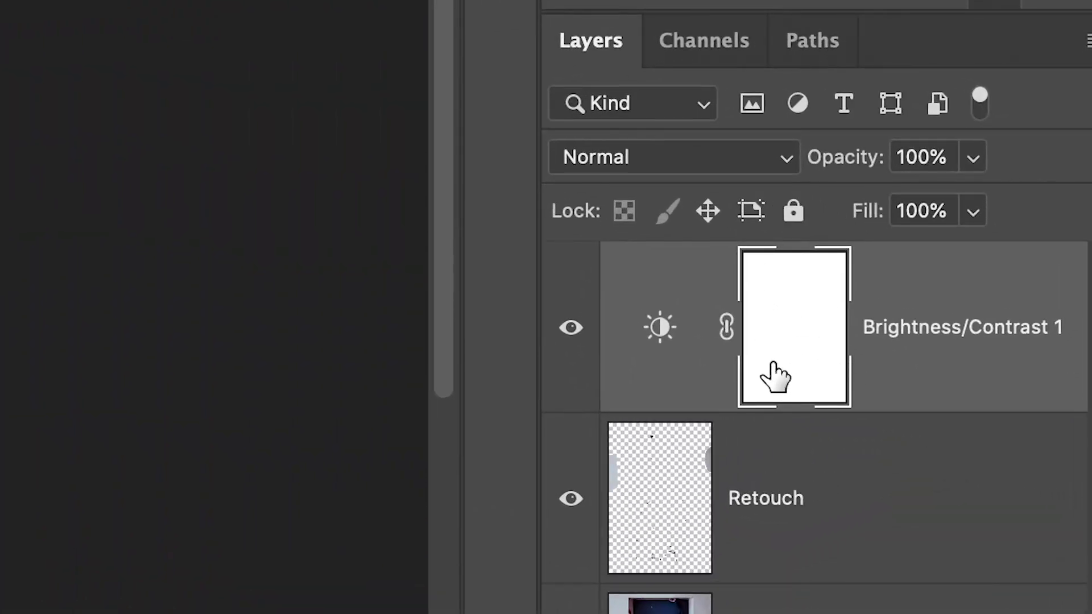
# Target the Brightness/Contrast layer mask and set up a black brush at size 700.
pyautogui.click(662, 336)
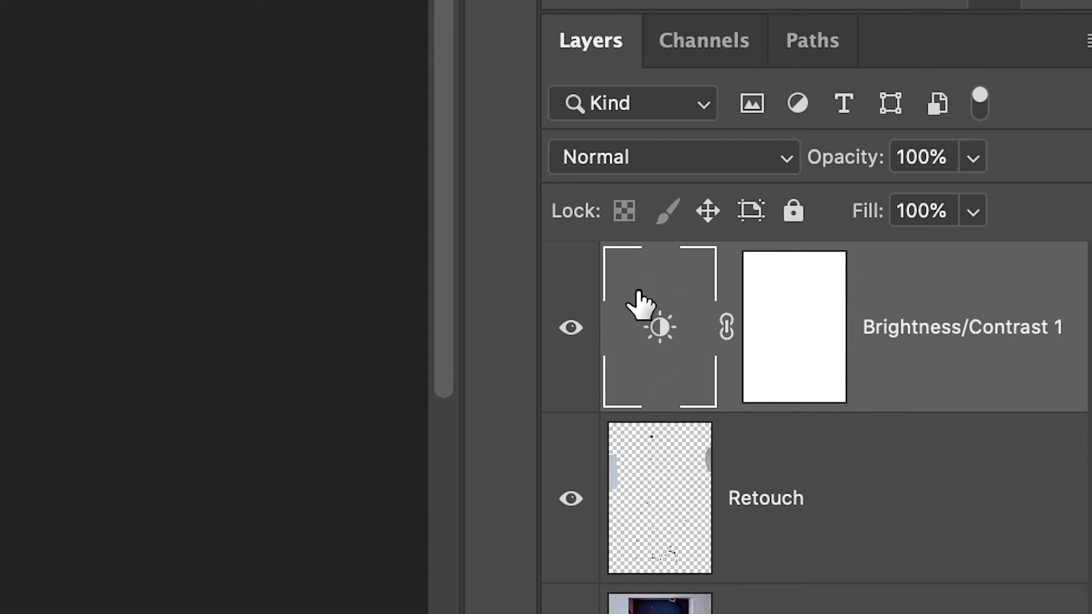
pyautogui.click(789, 293)
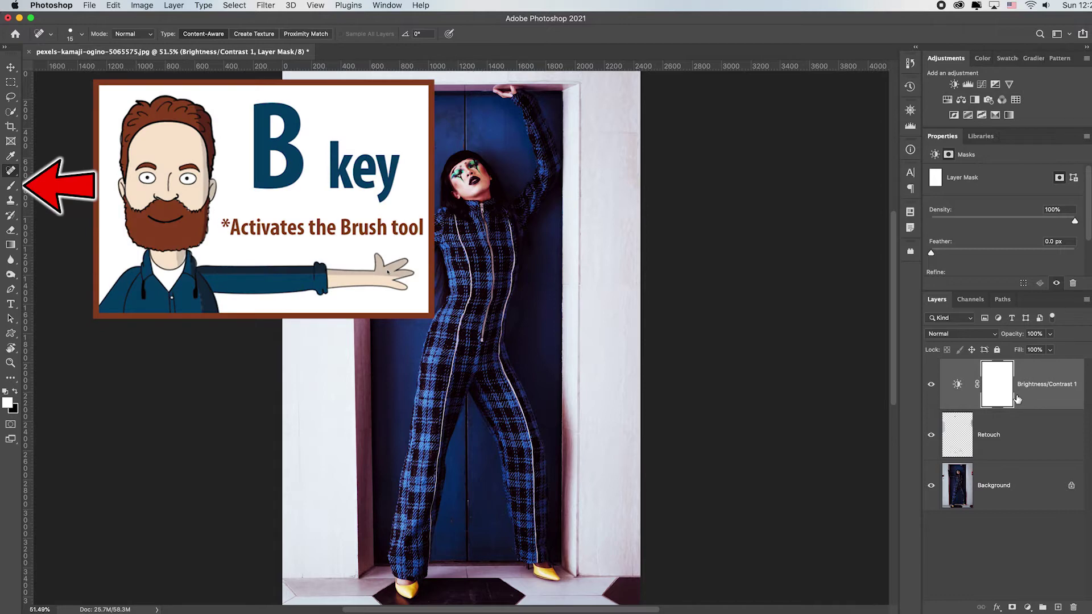
pyautogui.press('b')
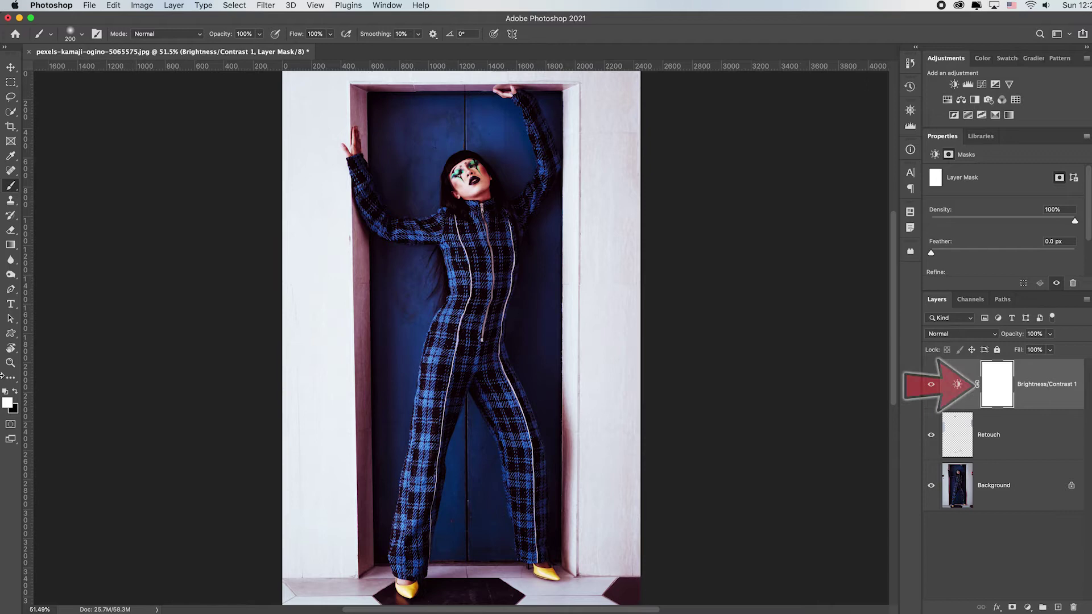
pyautogui.click(16, 393)
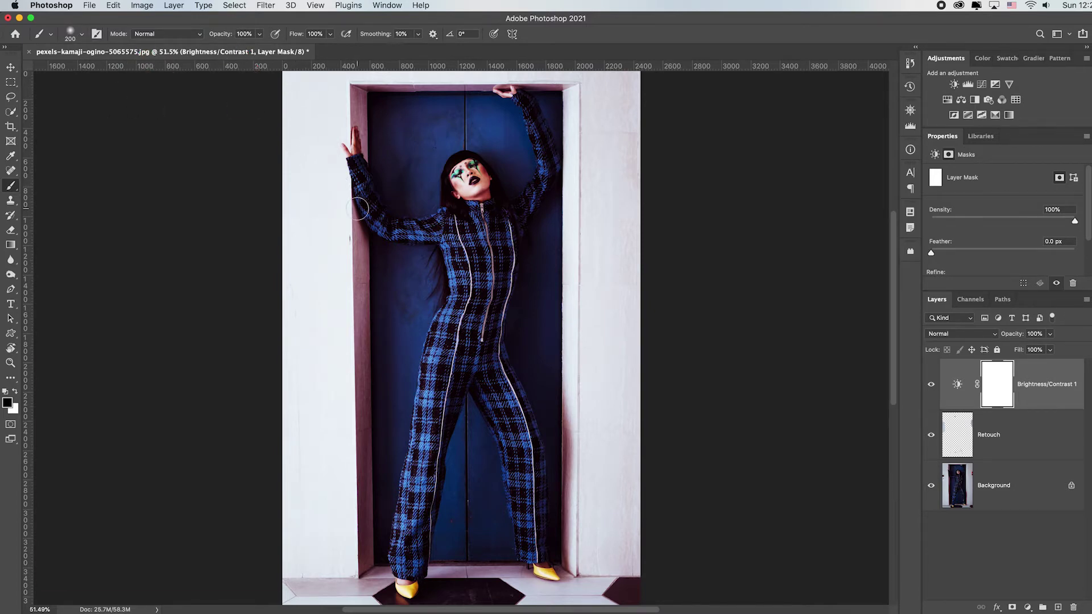
pyautogui.press(']')
pyautogui.press(']')
pyautogui.press(']')
pyautogui.press(']')
pyautogui.press(']')
pyautogui.press(']')
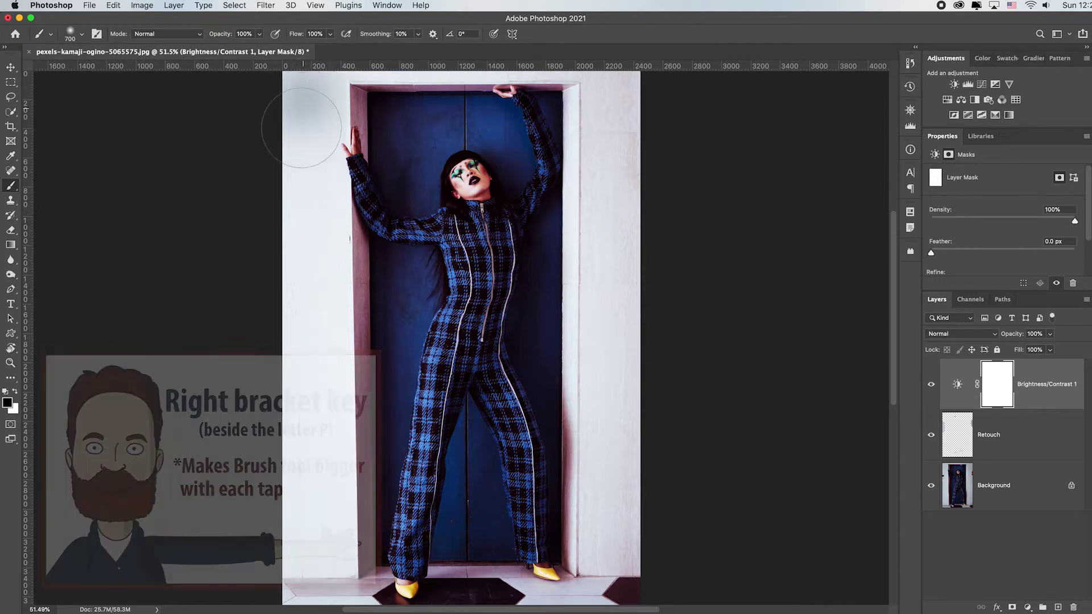
# Undo a test mask stroke on the left wall and hide the brightening to compare.
pyautogui.moveTo(301, 345); pyautogui.dragTo(316, 566)
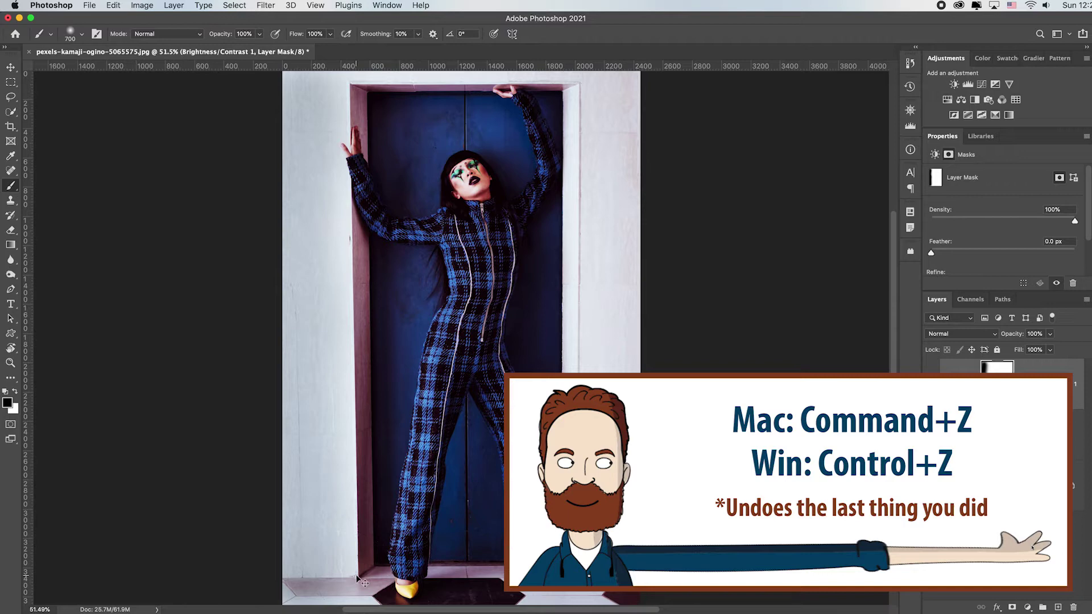
pyautogui.press('super+z')
pyautogui.click(932, 387)
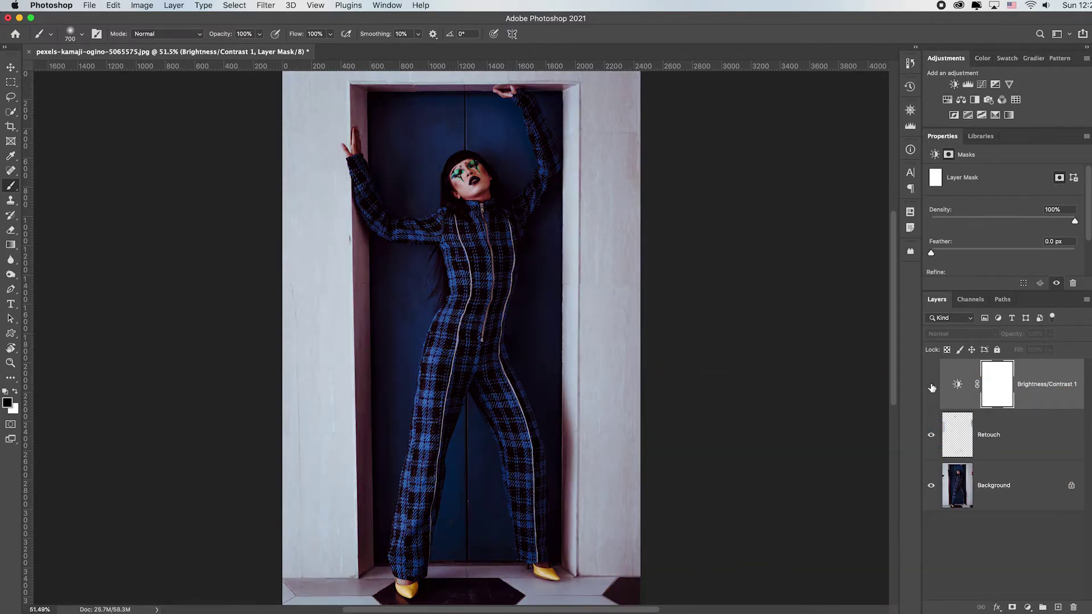
# Show the brightening again, set brush opacity to 40%, and paint the mask over the left wall, legs and right wall.
pyautogui.click(932, 386)
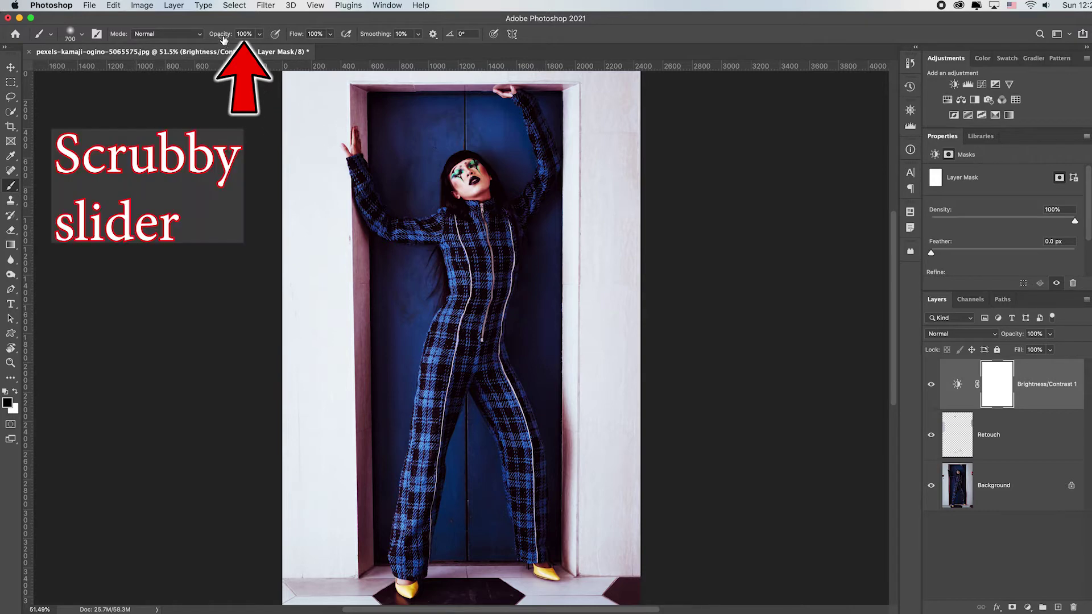
pyautogui.moveTo(223, 34); pyautogui.dragTo(190, 38)
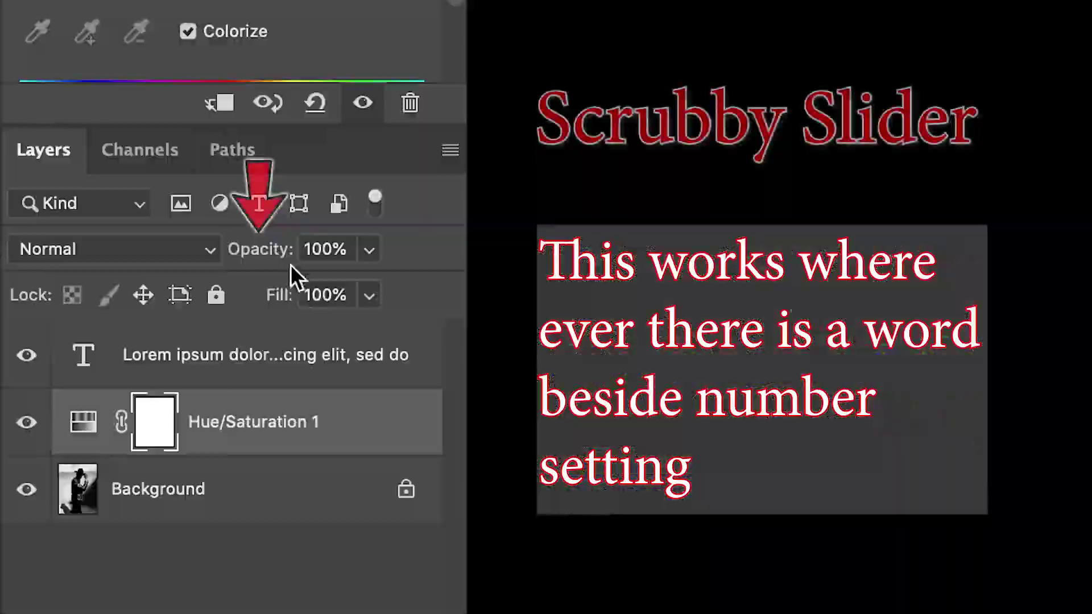
pyautogui.moveTo(275, 259); pyautogui.dragTo(237, 261)
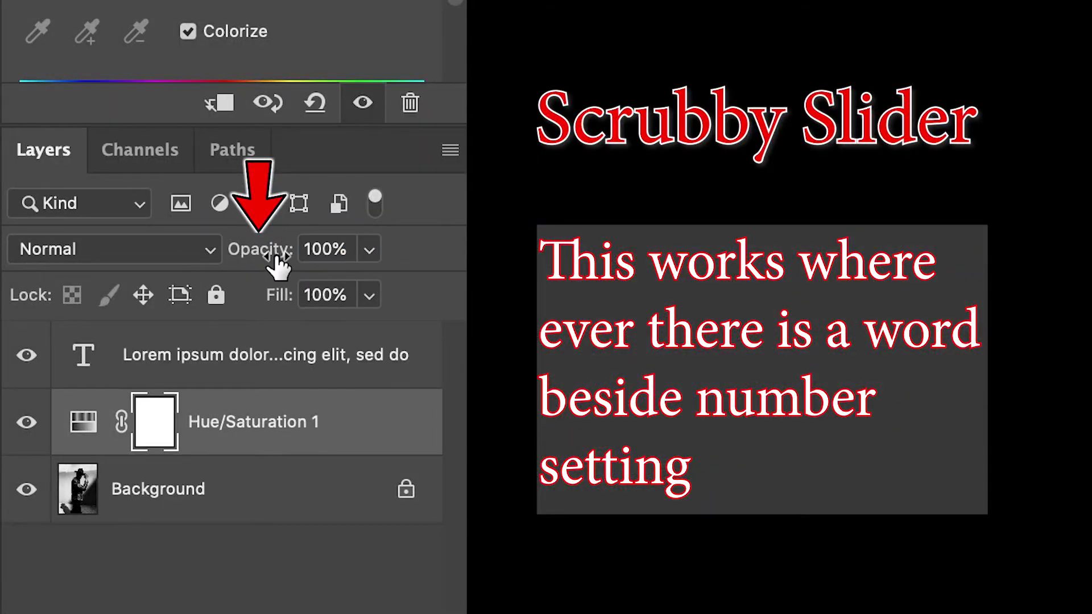
pyautogui.moveTo(281, 263); pyautogui.dragTo(233, 263)
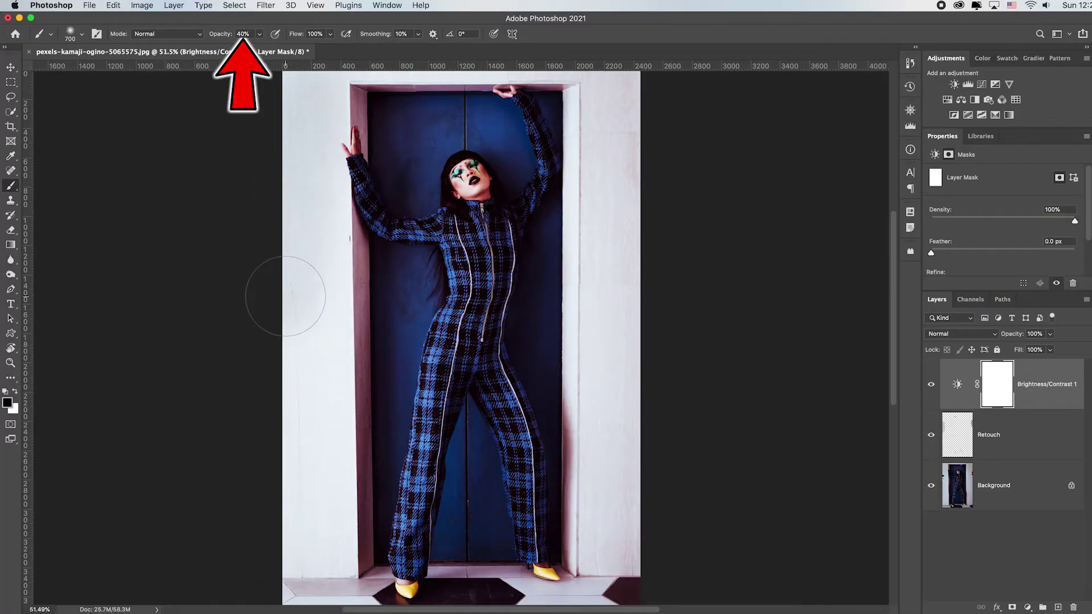
pyautogui.moveTo(286, 297); pyautogui.dragTo(306, 546)
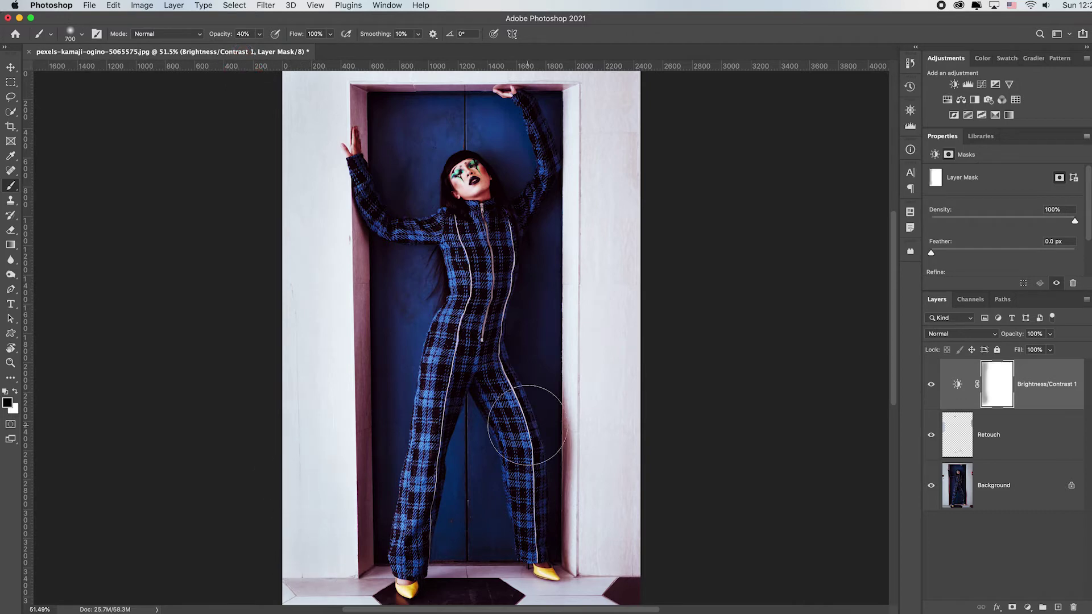
pyautogui.moveTo(528, 425)
pyautogui.mouseDown()
pyautogui.moveTo(614, 495)
pyautogui.moveTo(609, 546)
pyautogui.moveTo(617, 319)
pyautogui.moveTo(620, 330)
pyautogui.moveTo(605, 94)
pyautogui.mouseUp()
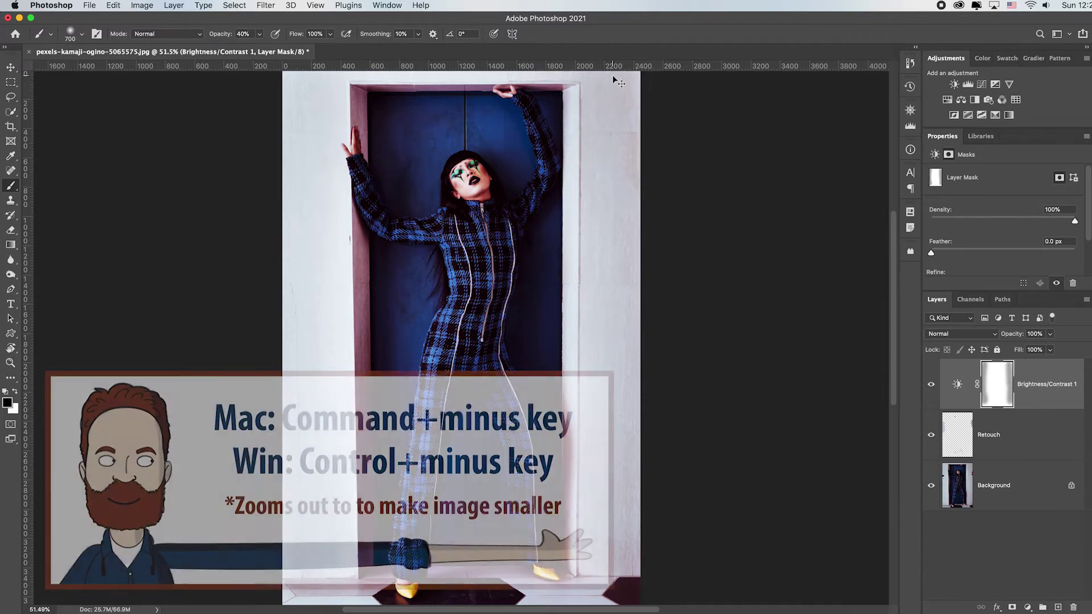
# Zoom out and paint black on the mask along the left and right photo edges, checking with the eye toggle.
pyautogui.press('super+minus')
pyautogui.press('super+minus')
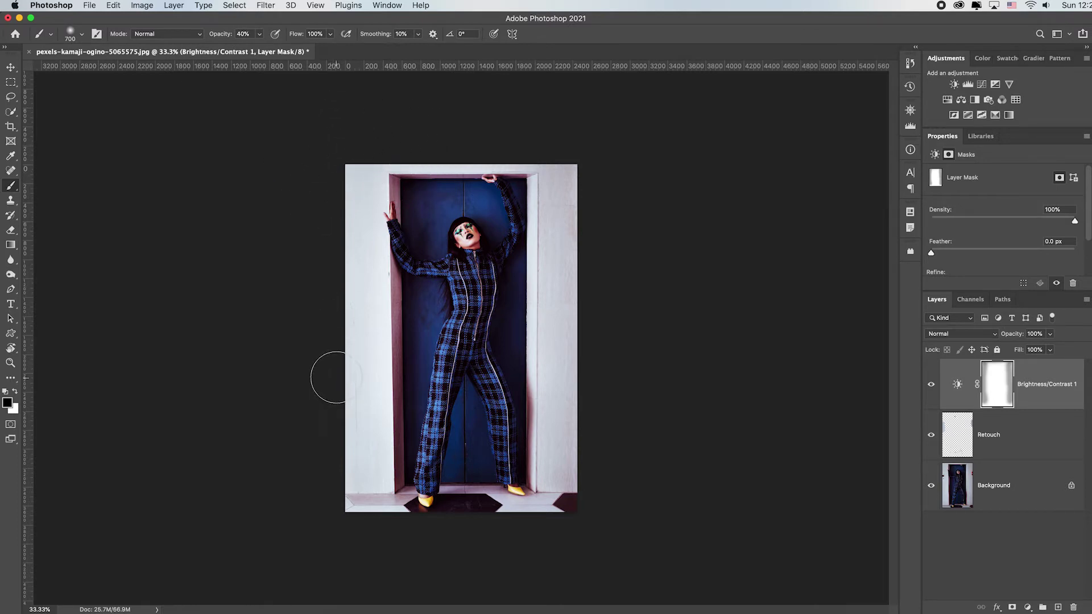
pyautogui.moveTo(315, 169); pyautogui.dragTo(336, 512)
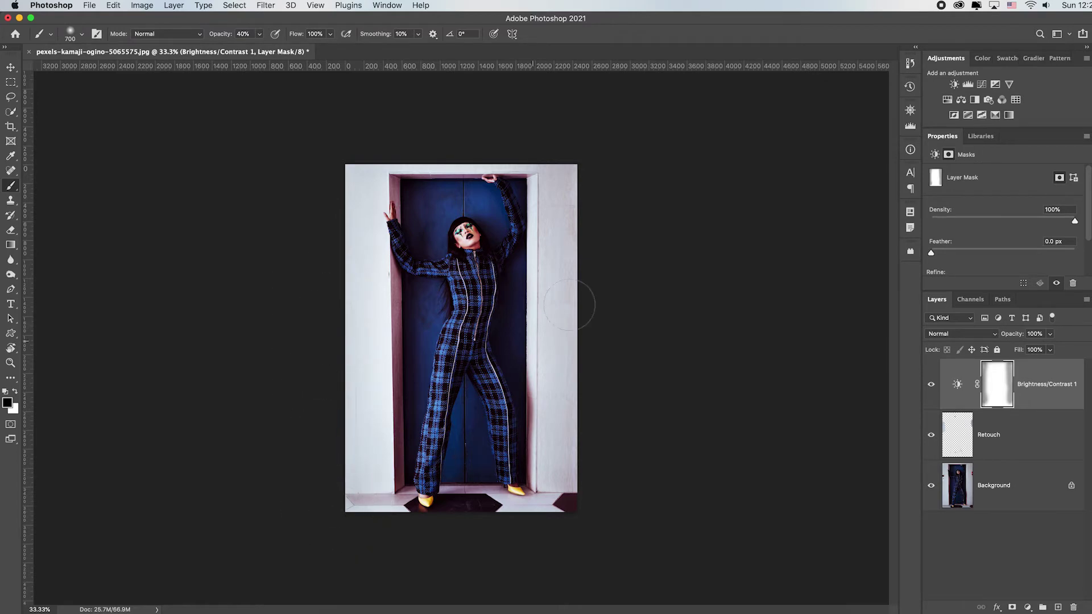
pyautogui.moveTo(580, 305); pyautogui.dragTo(577, 495)
pyautogui.click(931, 387)
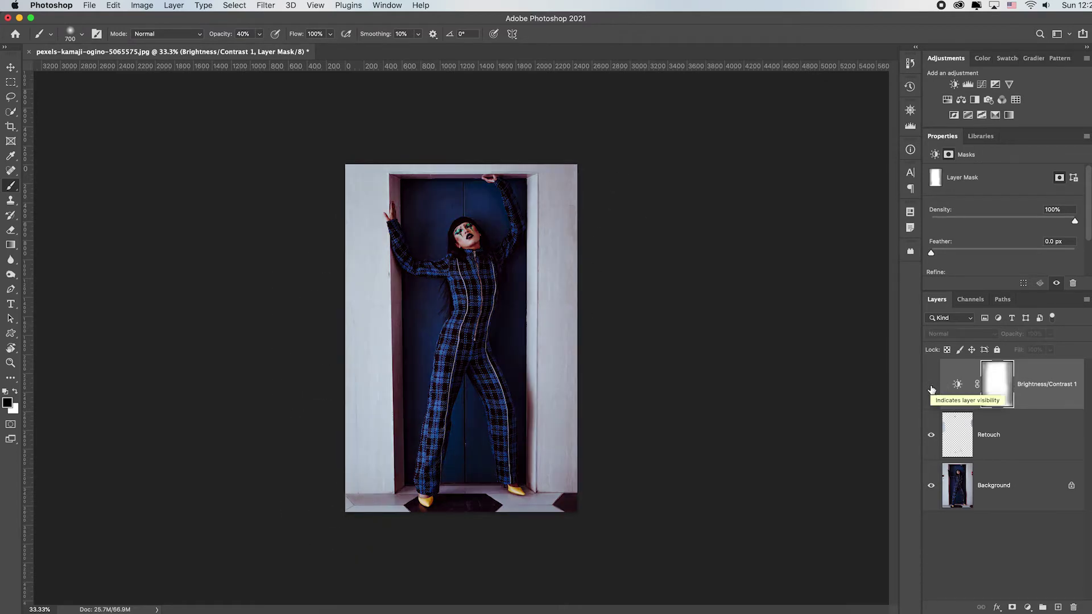
pyautogui.press('super+0')
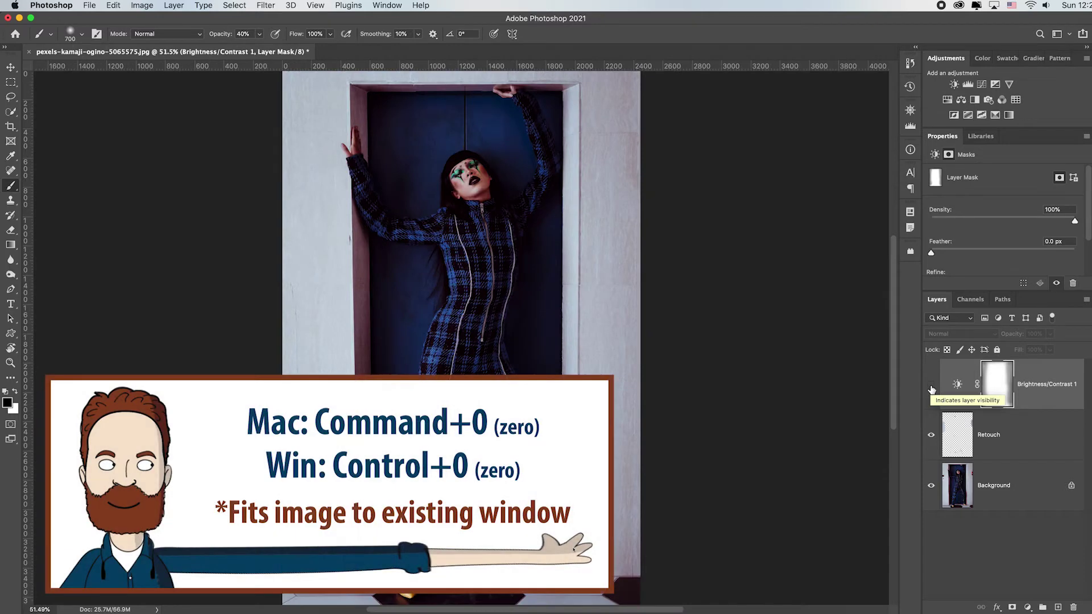
pyautogui.click(932, 388)
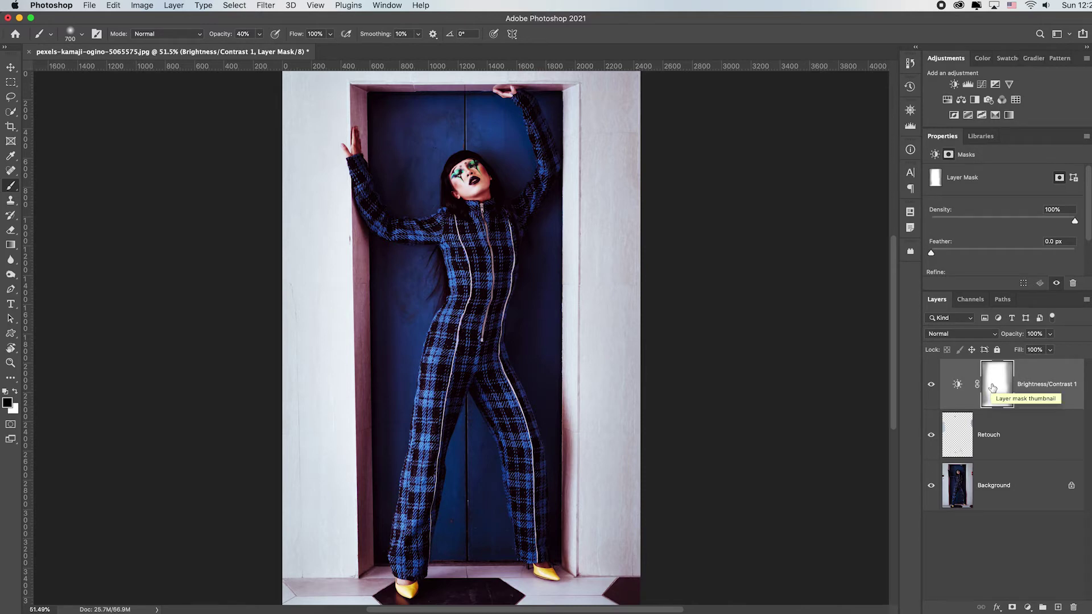
# View the Brightness/Contrast layer mask on its own, then go back to the full colour photo.
pyautogui.keyDown('alt'); pyautogui.click(995, 387); pyautogui.keyUp('alt')
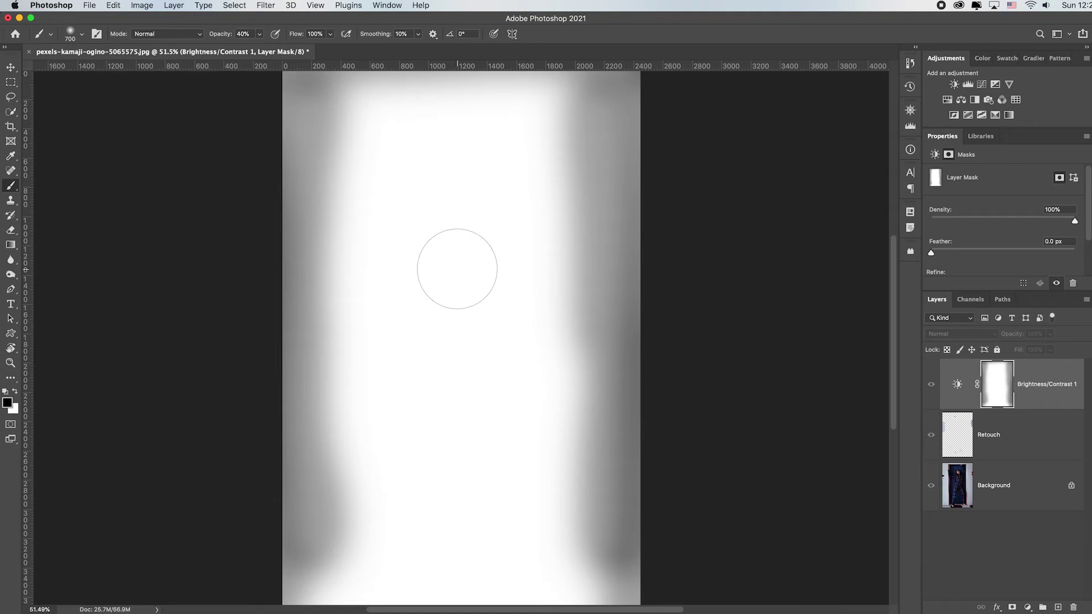
pyautogui.click(932, 386)
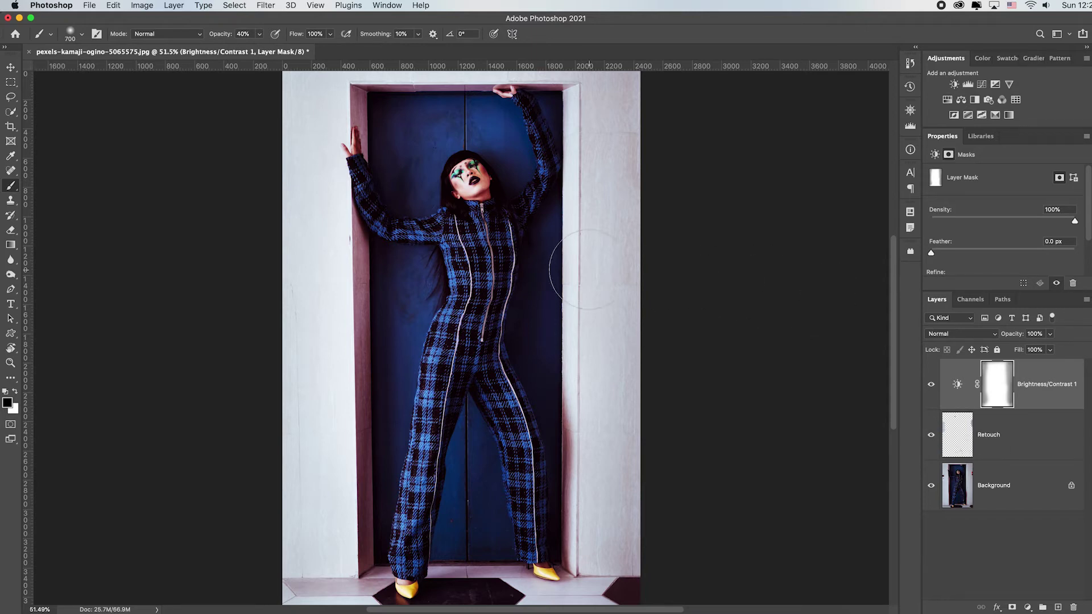
# Mask the brightening along the left door jamb, then stamp all visible layers into a merged Layer 1.
pyautogui.moveTo(578, 353)
pyautogui.mouseDown()
pyautogui.moveTo(554, 472)
pyautogui.moveTo(567, 544)
pyautogui.mouseUp()
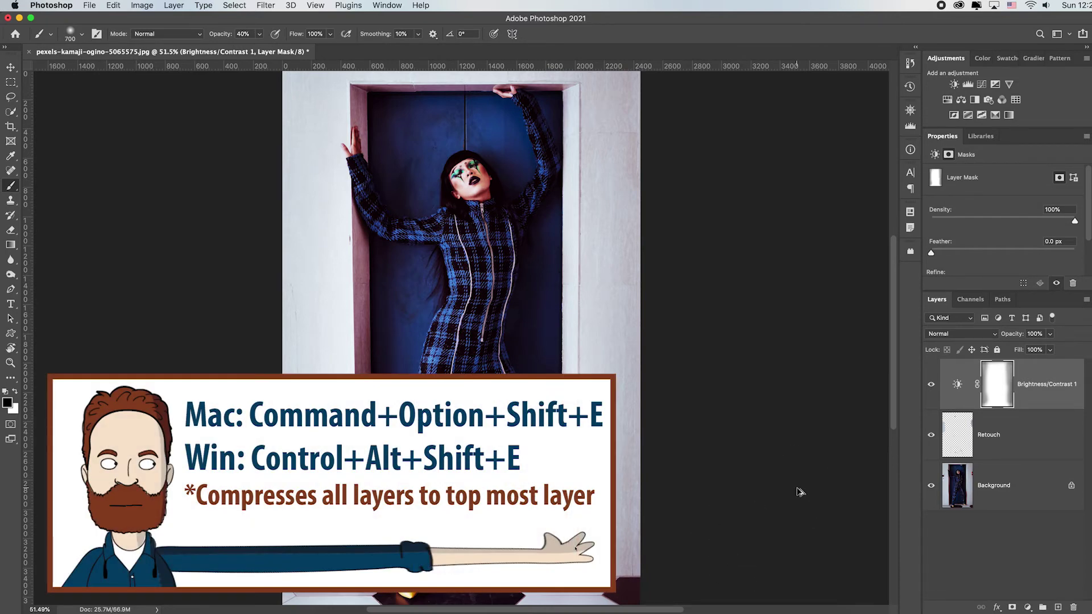
pyautogui.press('super+alt+shift+e')
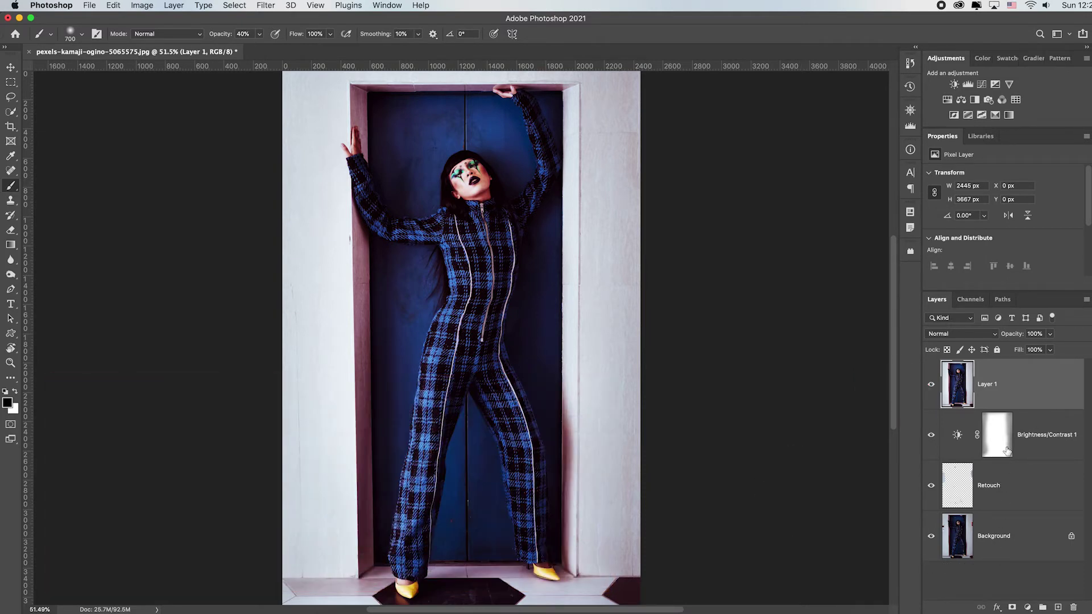
pyautogui.press('i')
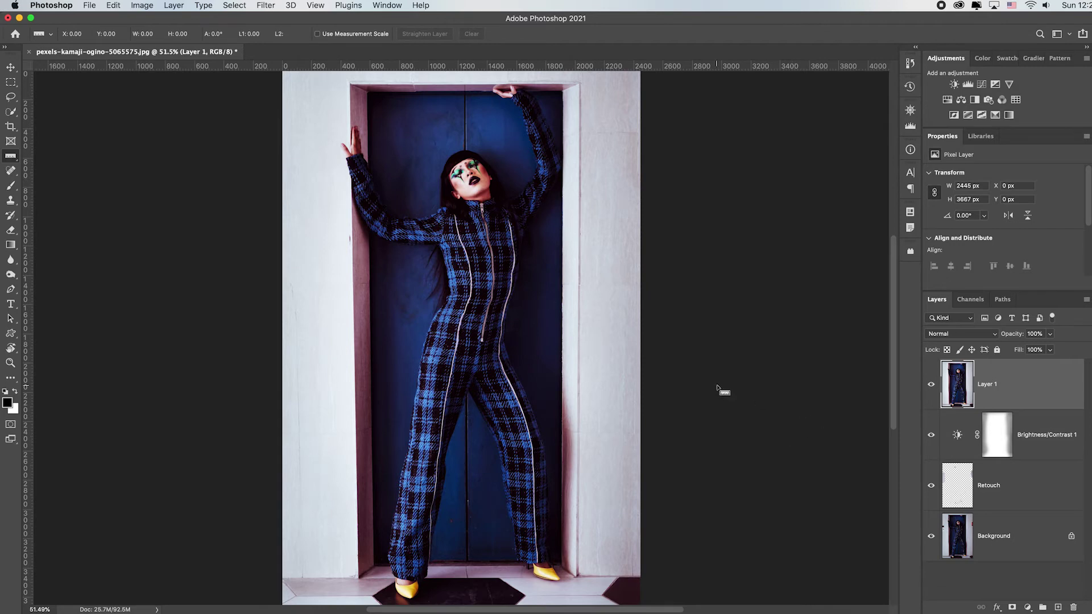
# Open the Camera Raw Filter on Layer 1, then reposition and widen its window.
pyautogui.click(266, 7)
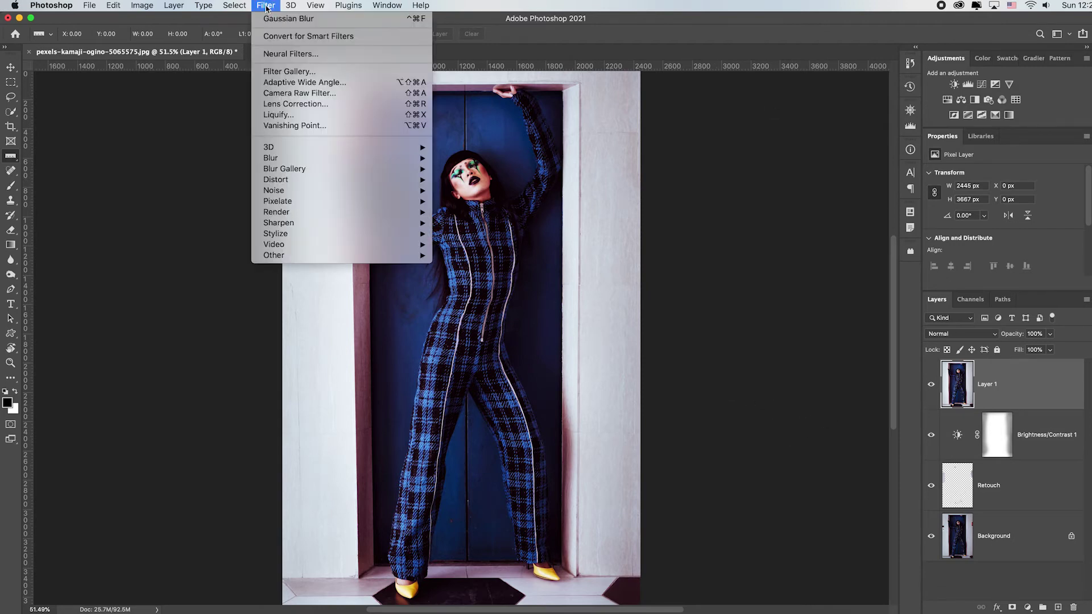
pyautogui.click(381, 95)
pyautogui.moveTo(549, 39); pyautogui.dragTo(370, 24)
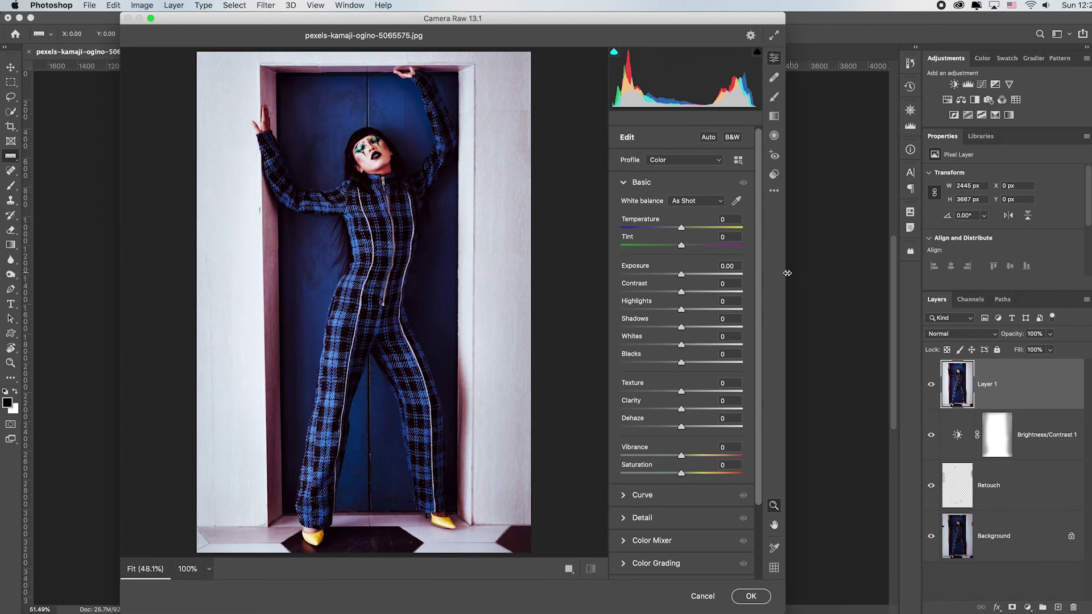
pyautogui.moveTo(785, 268); pyautogui.dragTo(918, 255)
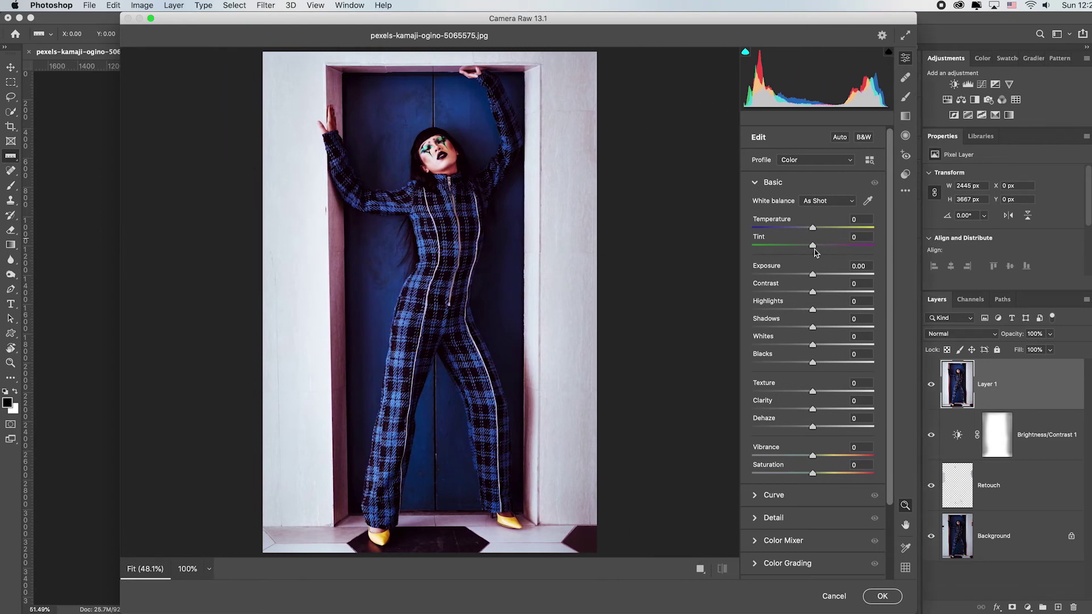
# In Geometry, compare Vertical and Auto Upright, then apply Full Upright correction.
pyautogui.click(756, 183)
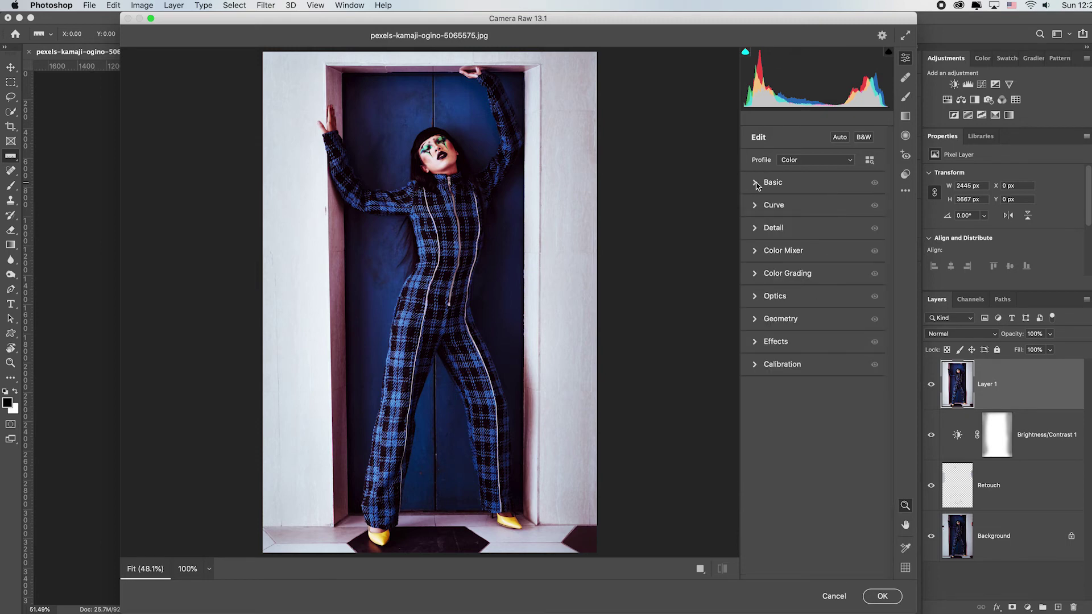
pyautogui.click(757, 320)
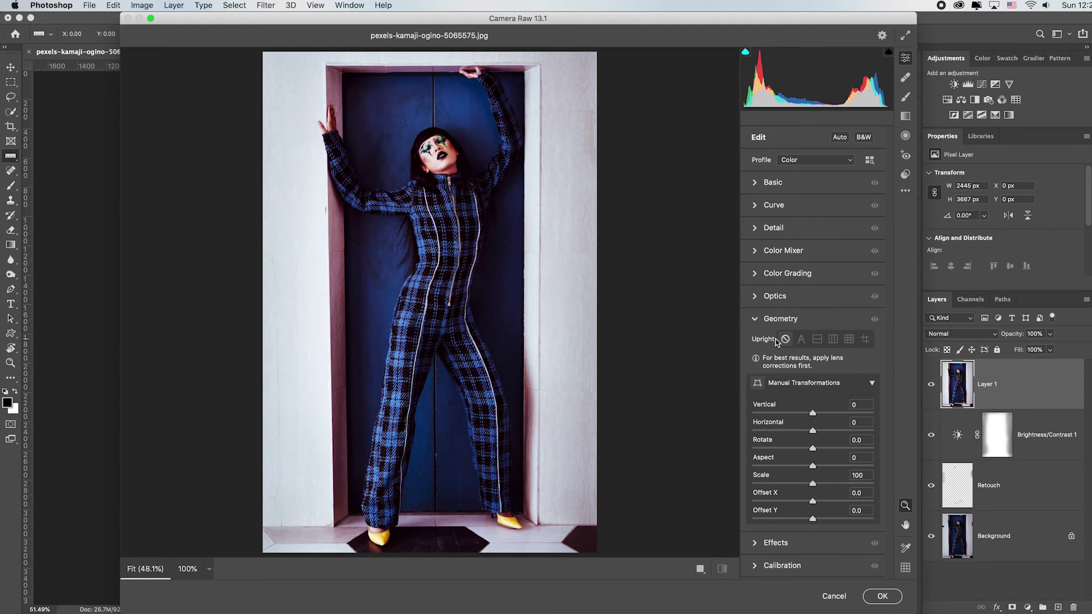
pyautogui.click(833, 340)
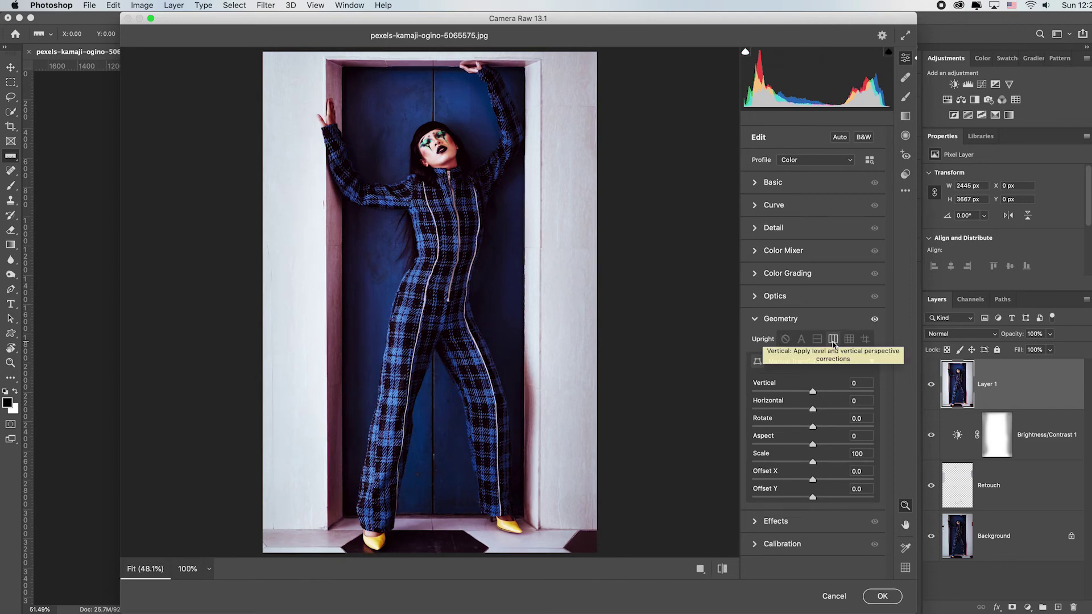
pyautogui.click(801, 340)
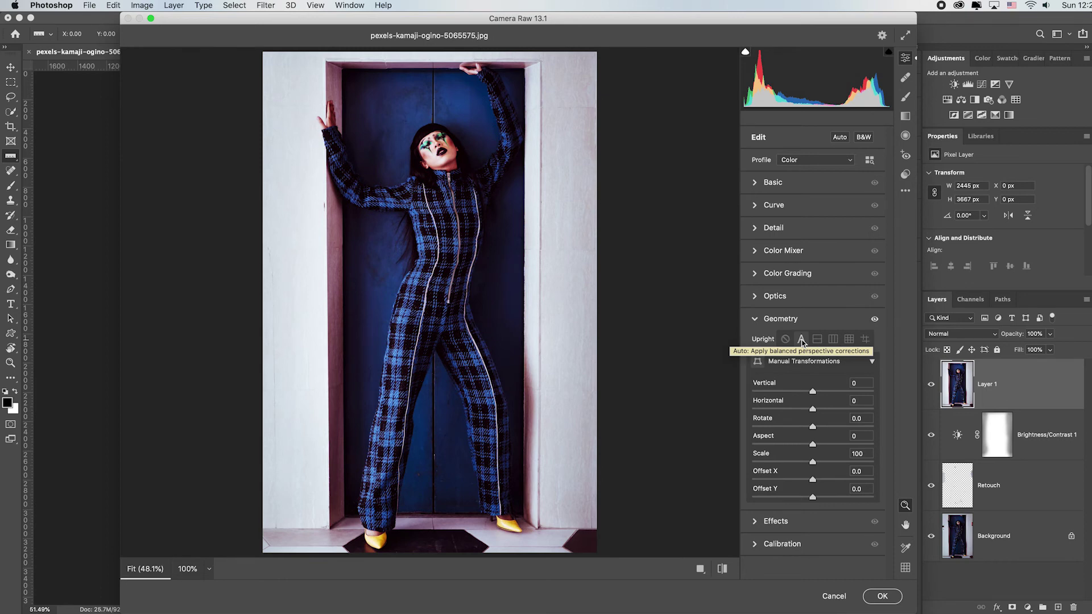
pyautogui.click(785, 340)
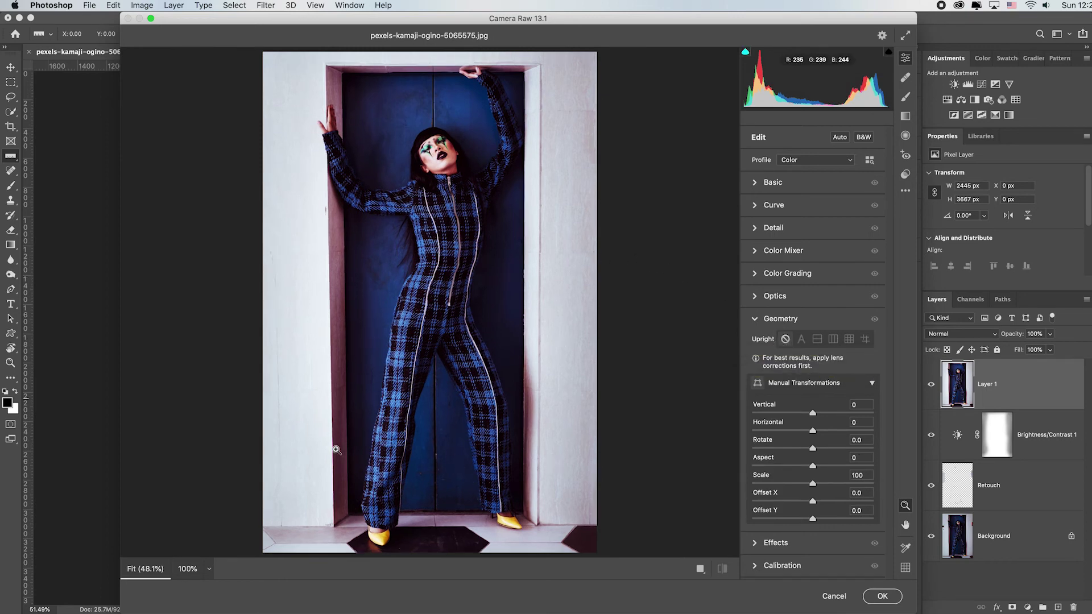
pyautogui.click(849, 339)
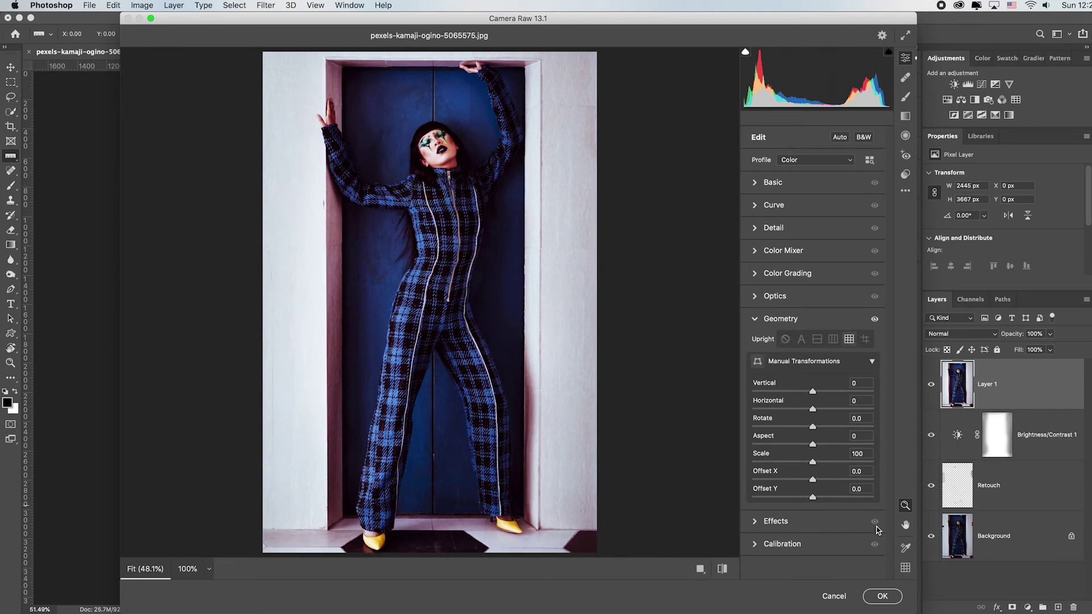
pyautogui.click(881, 596)
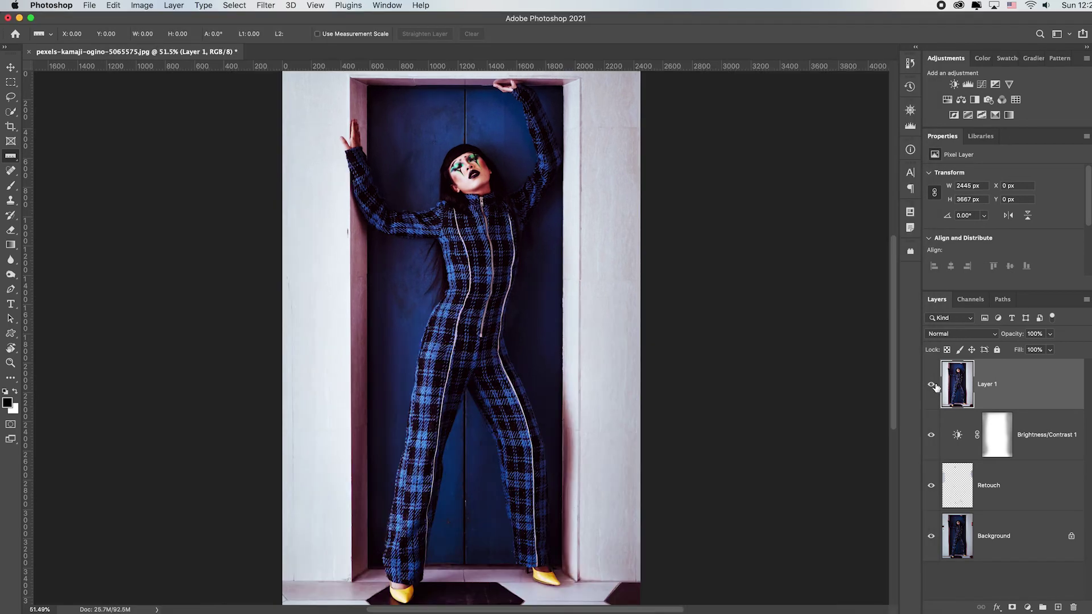
pyautogui.click(931, 388)
pyautogui.click(931, 388)
pyautogui.click(931, 388)
pyautogui.click(932, 388)
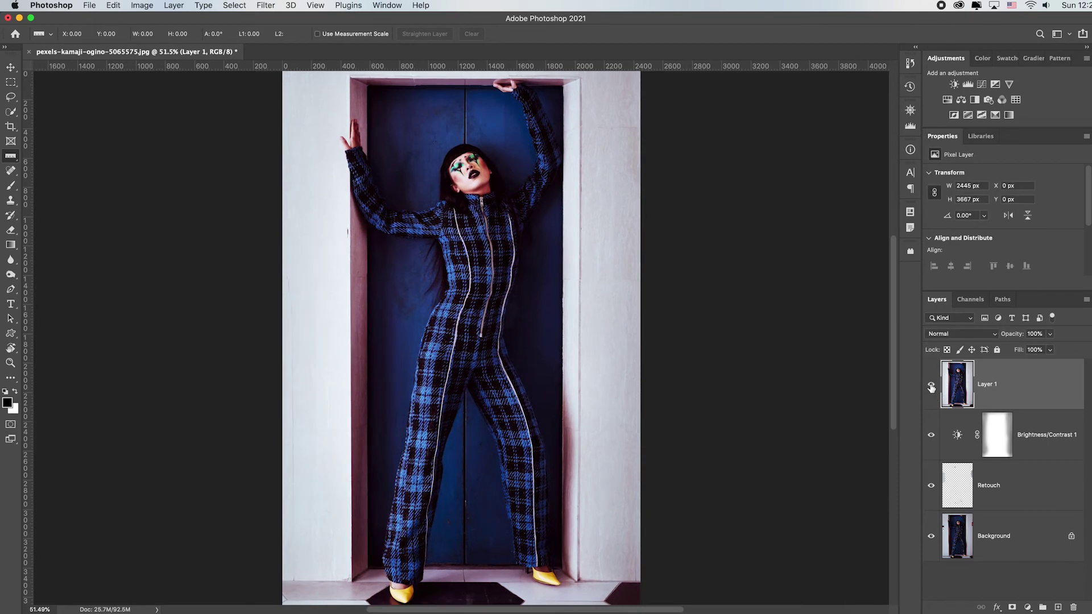